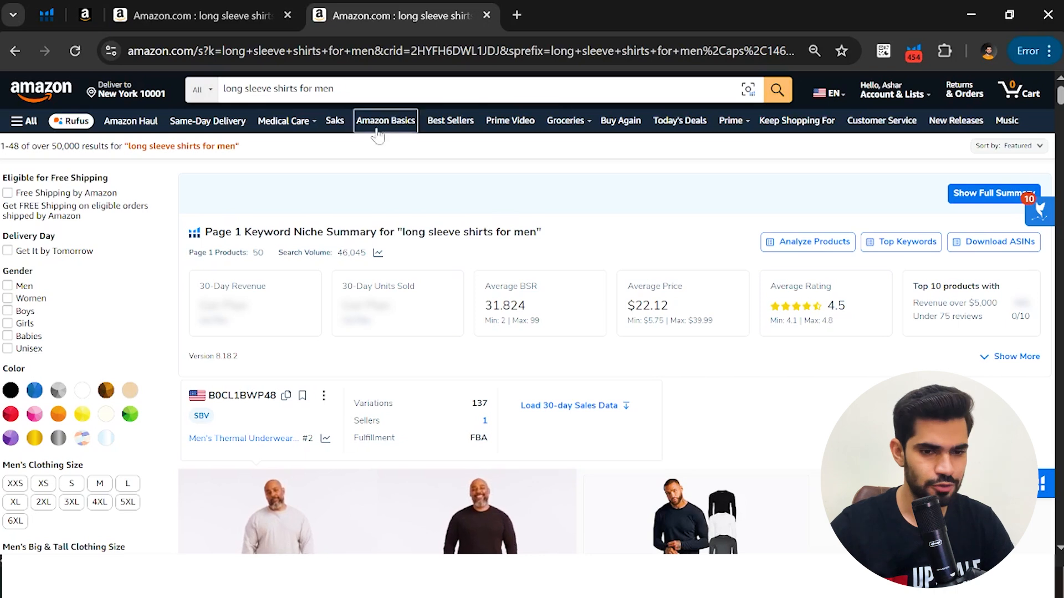
# Run Xray product research on the Amazon search results for "long sleeve shirts for men"
pyautogui.scroll(-1, 492, 211)
pyautogui.scroll(-7, 492, 211)
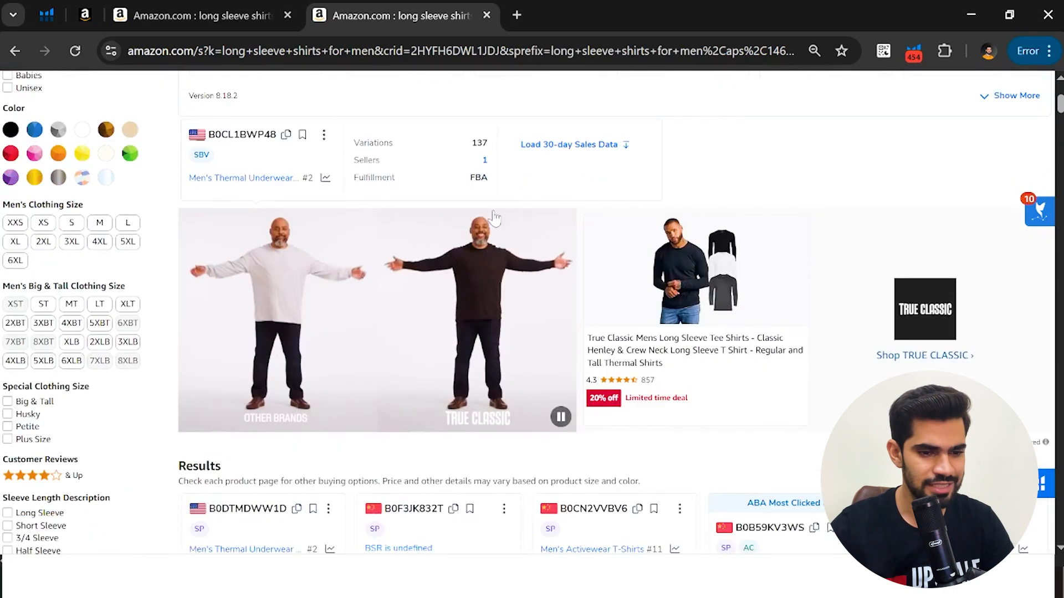
pyautogui.click(198, 7)
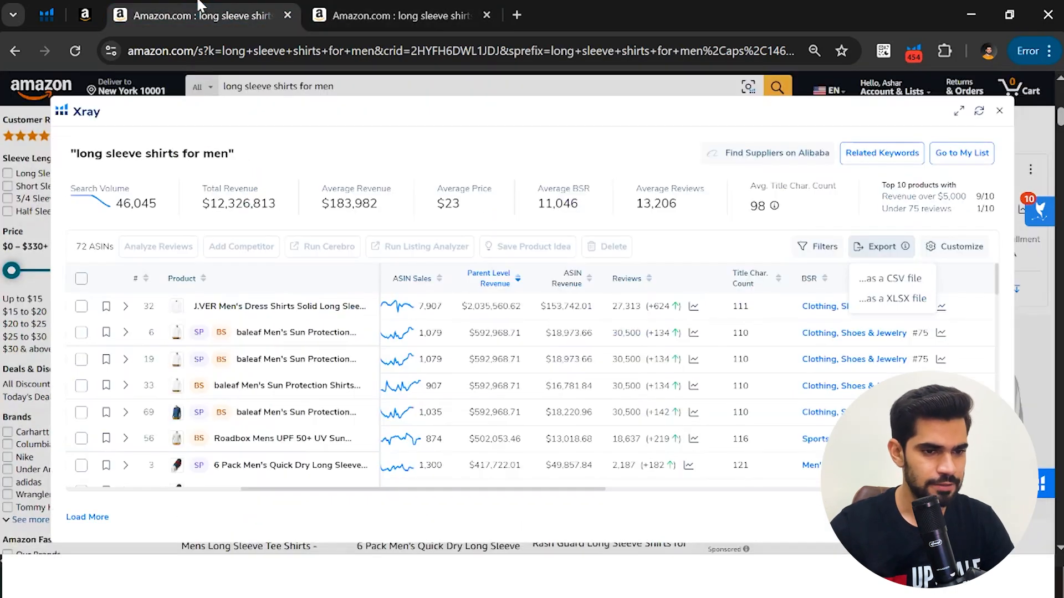
pyautogui.click(403, 15)
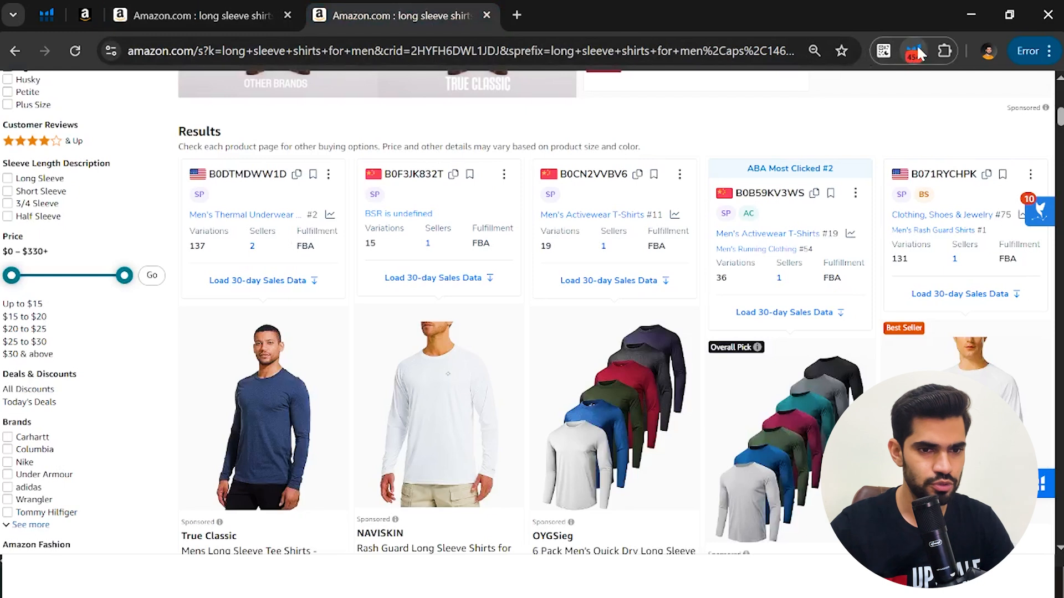
pyautogui.click(917, 48)
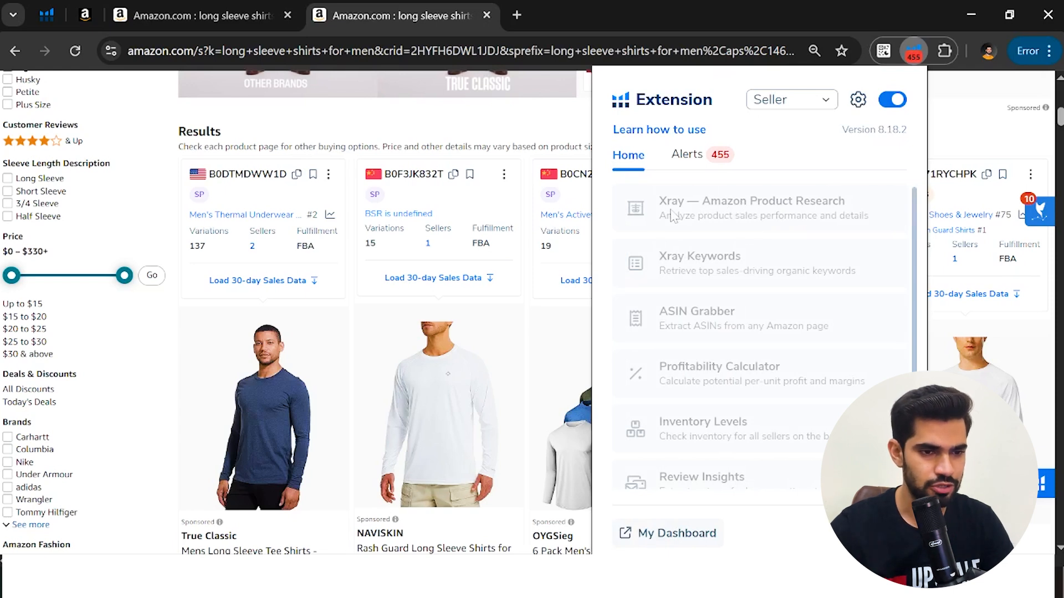
pyautogui.click(757, 217)
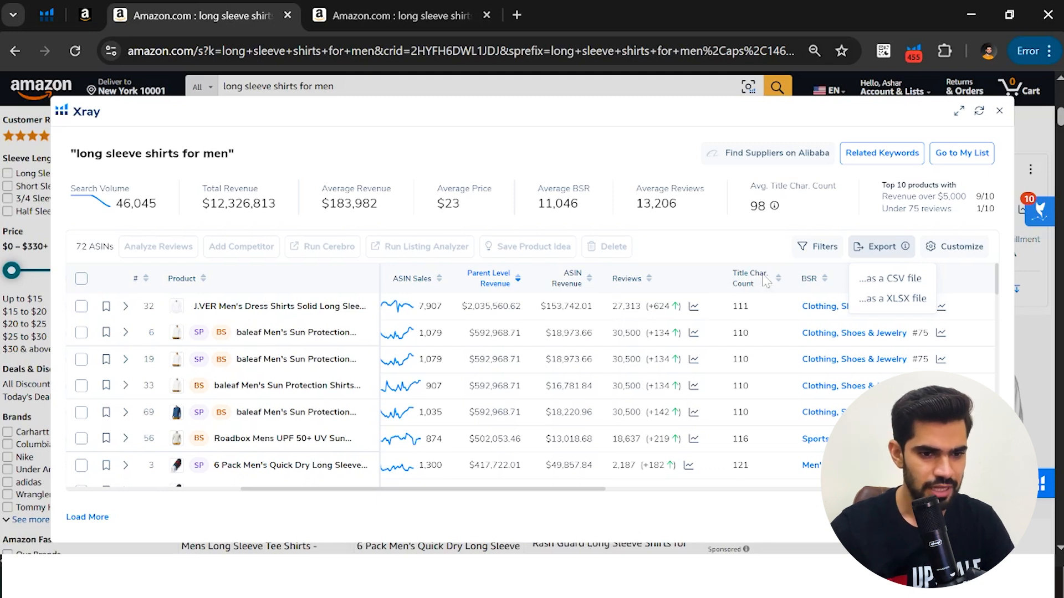
# Filter the Xray results to hide sponsored products
pyautogui.click(822, 252)
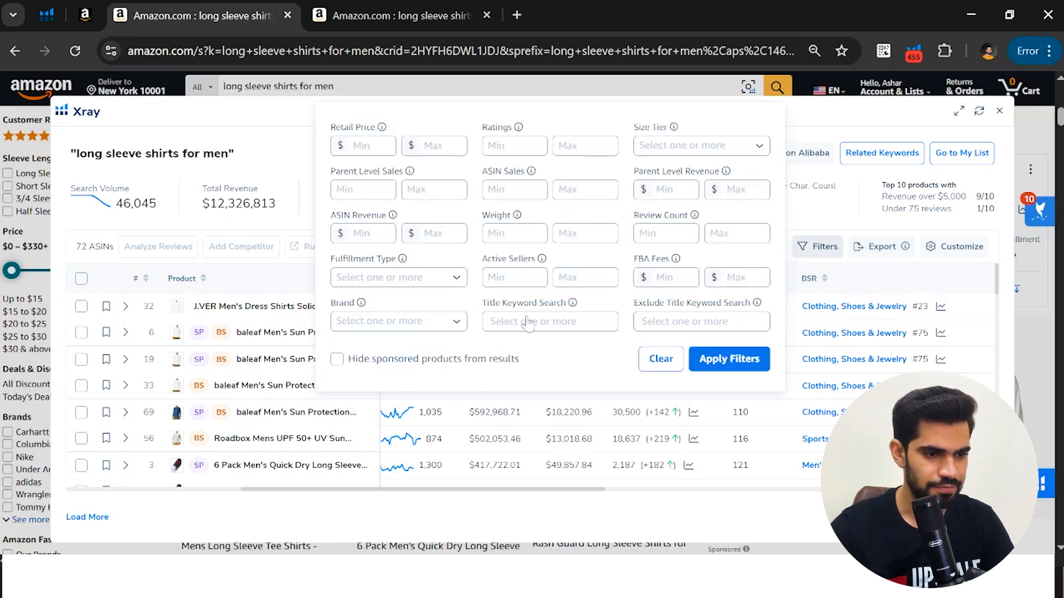
pyautogui.click(339, 360)
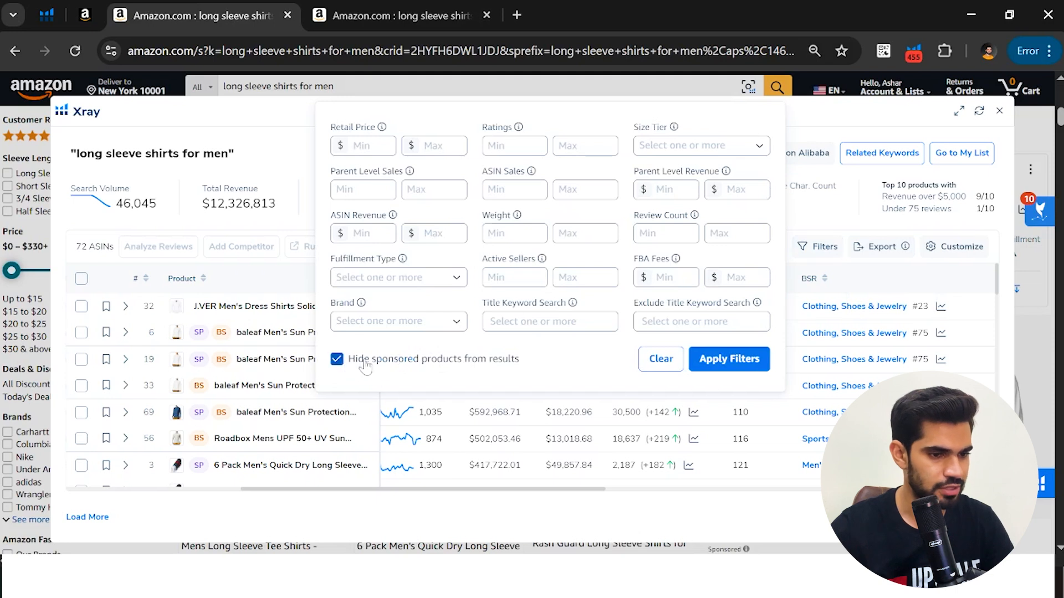
pyautogui.click(713, 367)
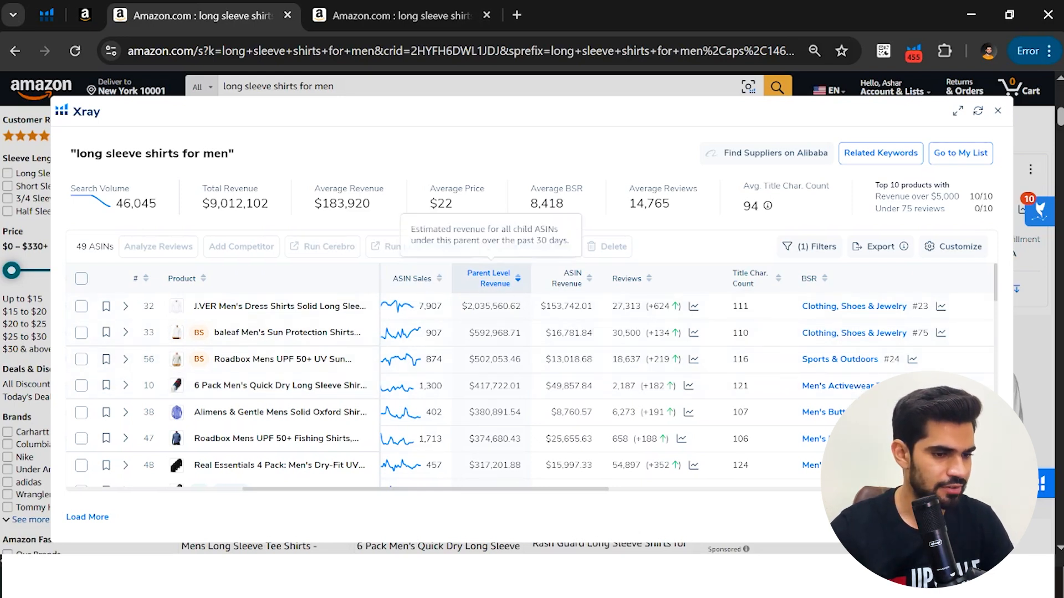
# Remove the "6 Pack Men's Quick Dry" shirt and the "Alimens & Gentle Mens Solid Oxford" shirt from the Xray product list
pyautogui.scroll(4, 277, 380)
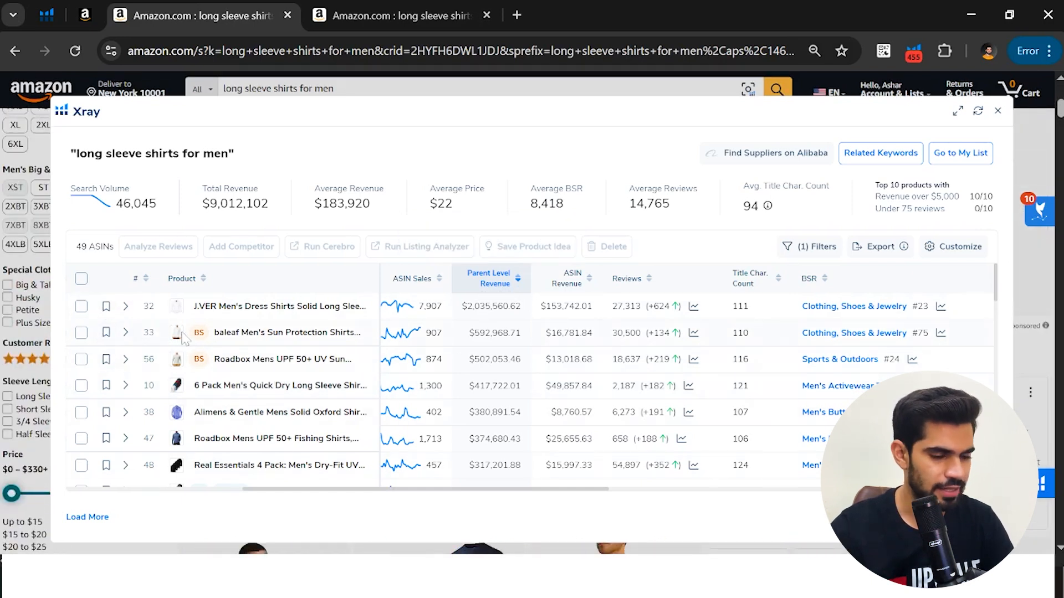
pyautogui.moveTo(200, 336)
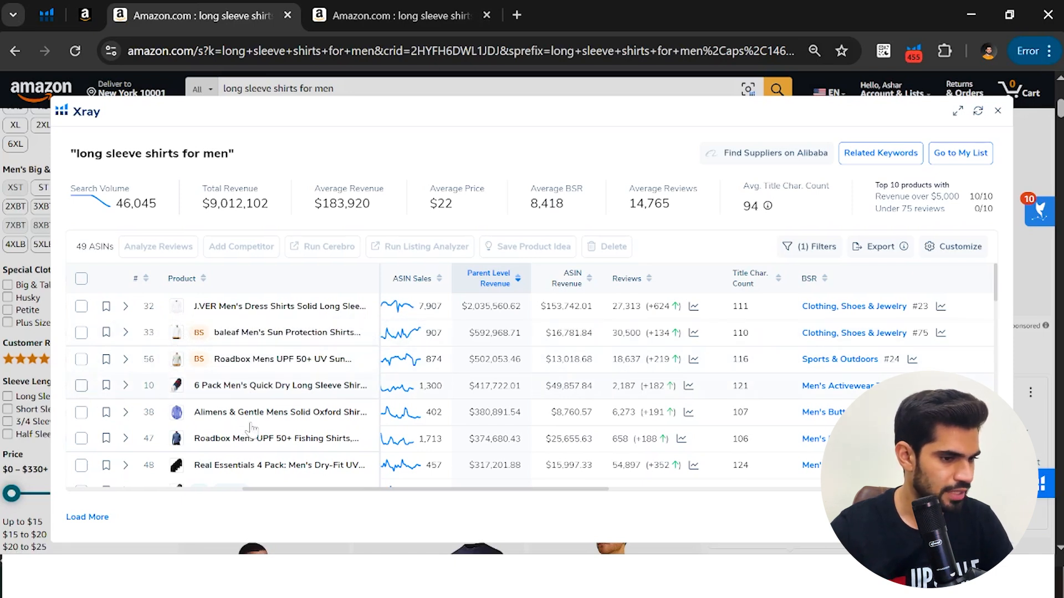
pyautogui.click(81, 385)
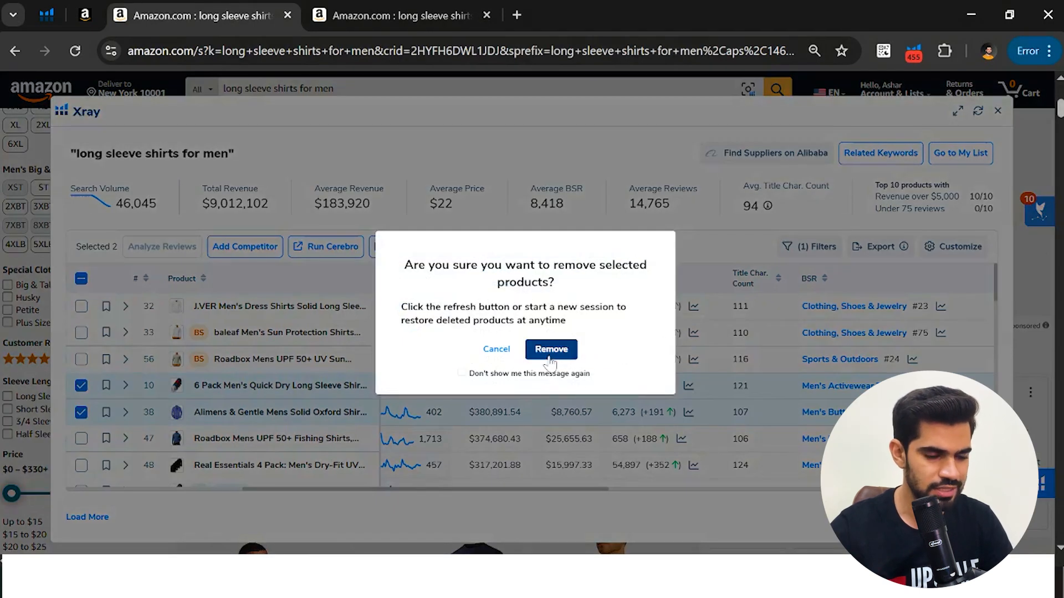
pyautogui.click(551, 350)
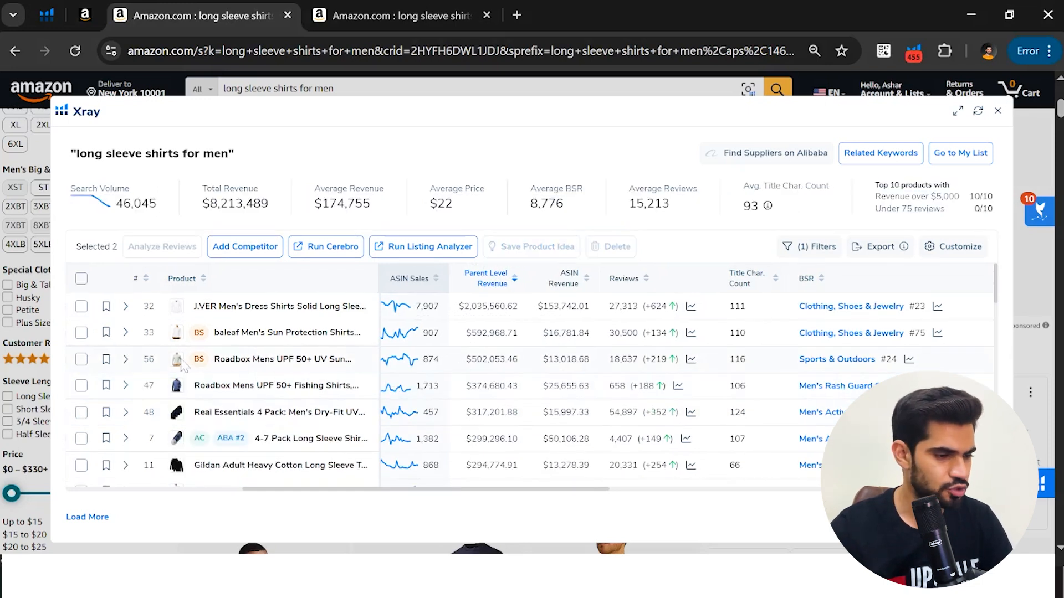
pyautogui.moveTo(175, 365)
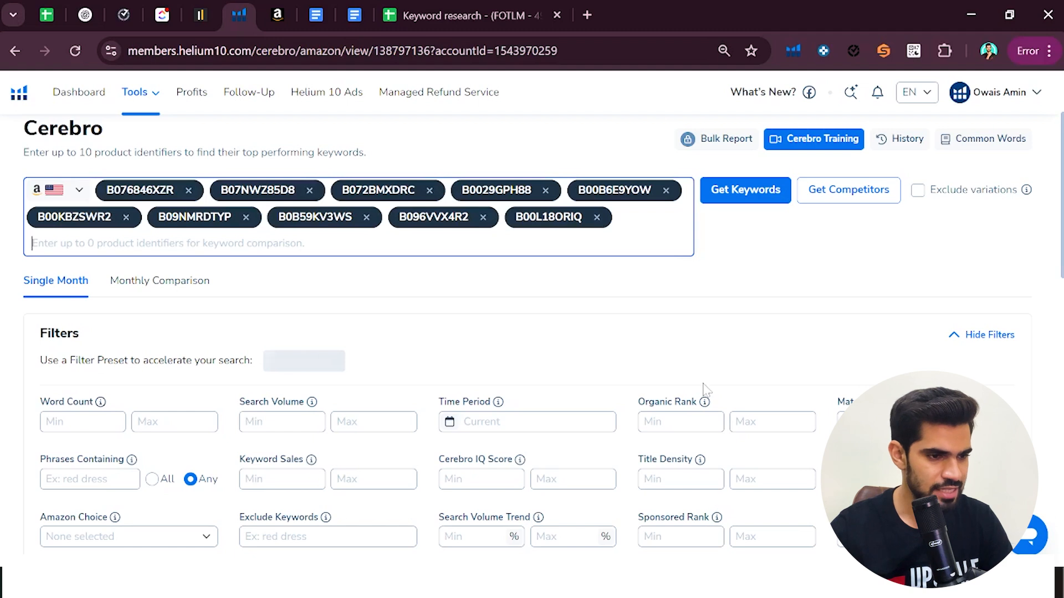
# Paste the ten competitor ASINs, B076846XZR through B00L18ORIQ, into Helium 10 Cerebro and retrieve their keywords
pyautogui.click(749, 199)
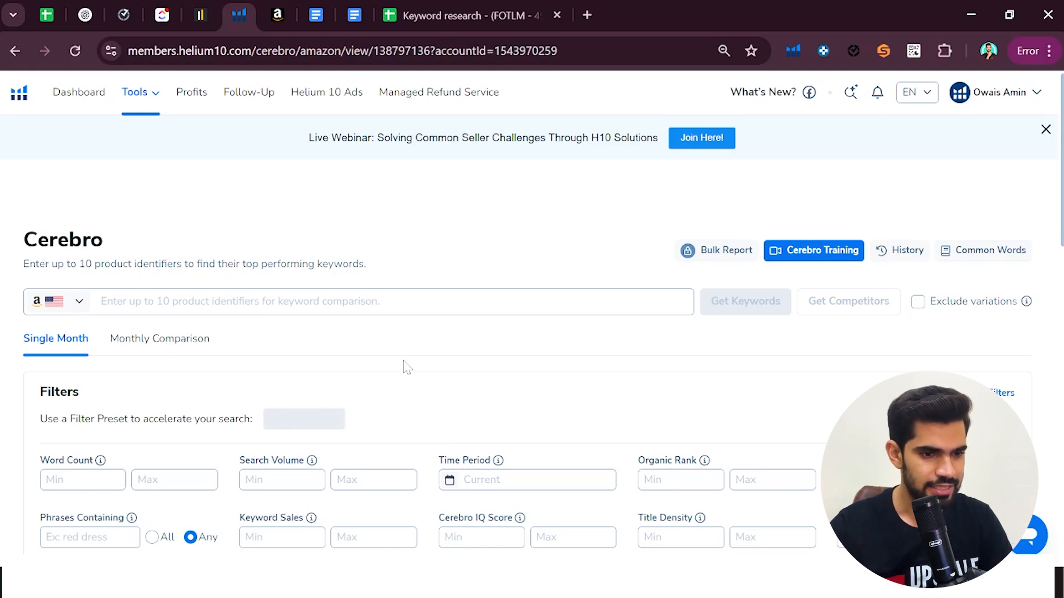
pyautogui.write('B076846XZR B07NWZ85D8 B072BMXDRC B0029GPH88 B00B6E9YOW B00KBZSWR2 B09NMRDTYP B0B59KV3WS B096VVX4R2 B00L18ORIQ')
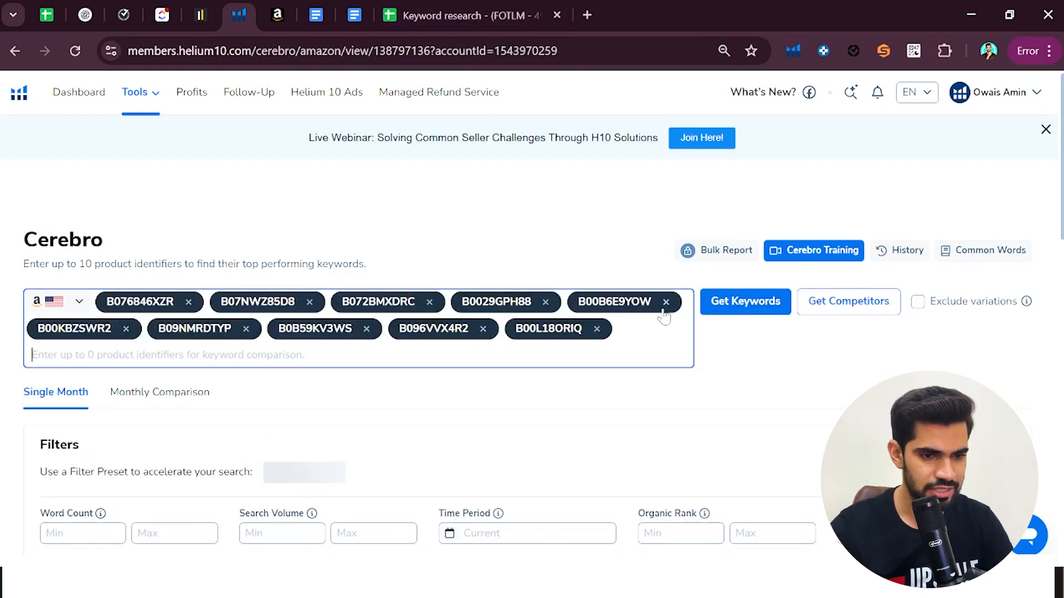
pyautogui.click(724, 307)
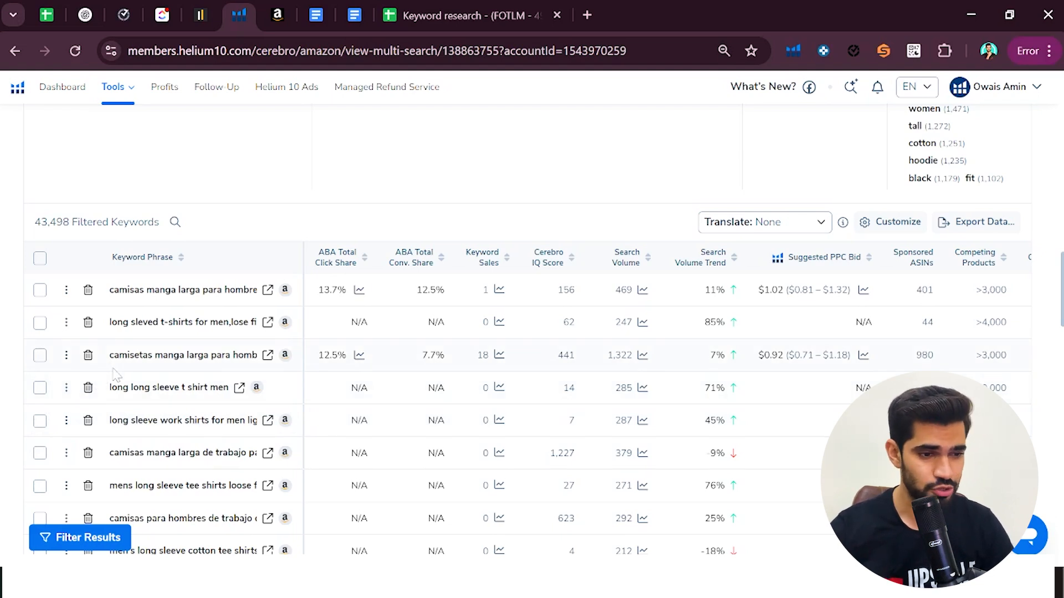
# Filter the Cerebro keywords to a minimum search volume of 500 and the Organic match type
pyautogui.scroll(8, 283, 357)
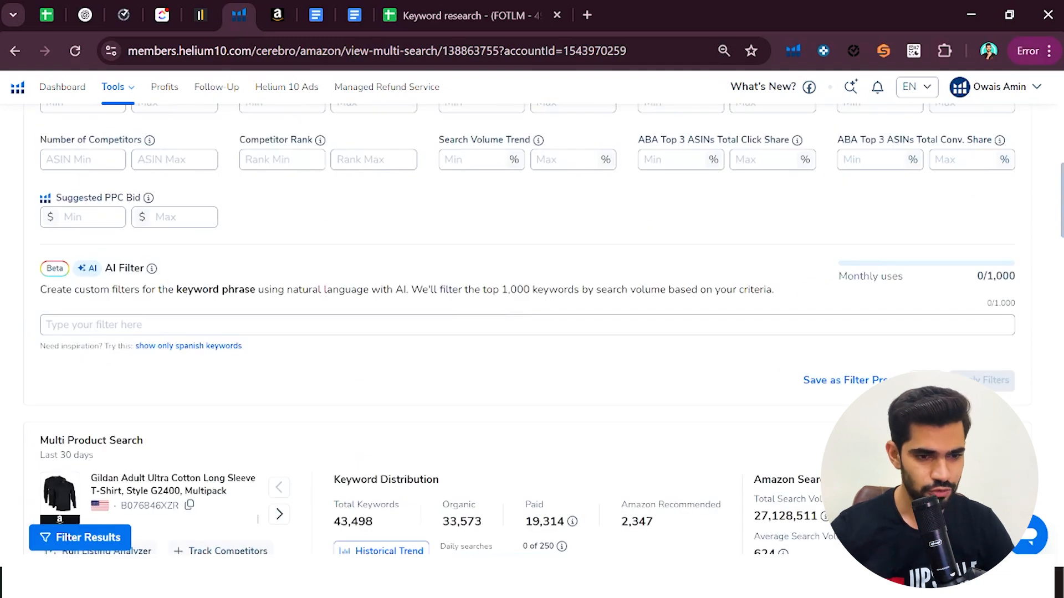
pyautogui.scroll(6, 214, 316)
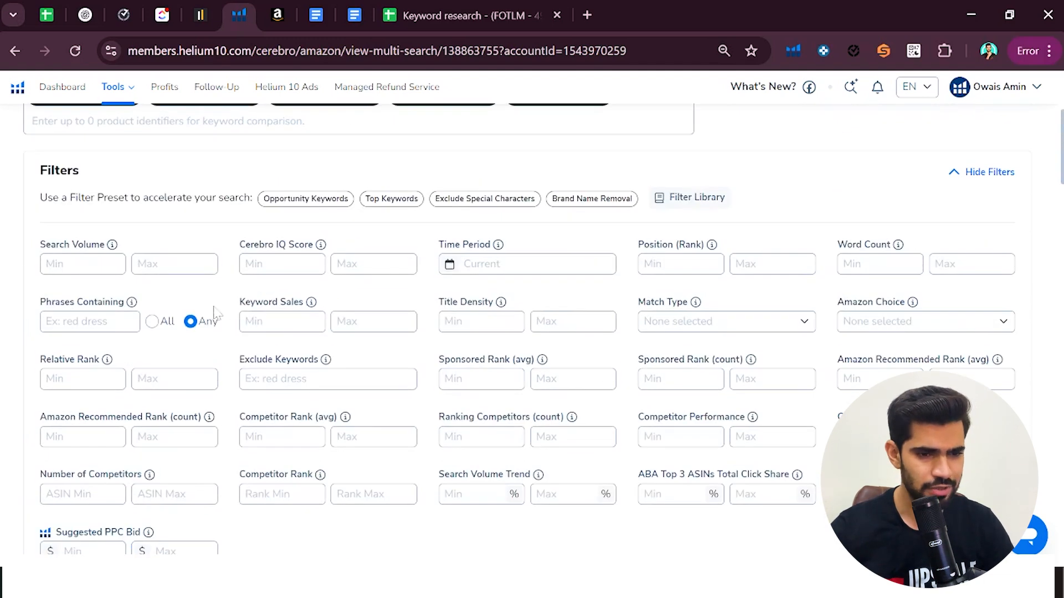
pyautogui.click(83, 265)
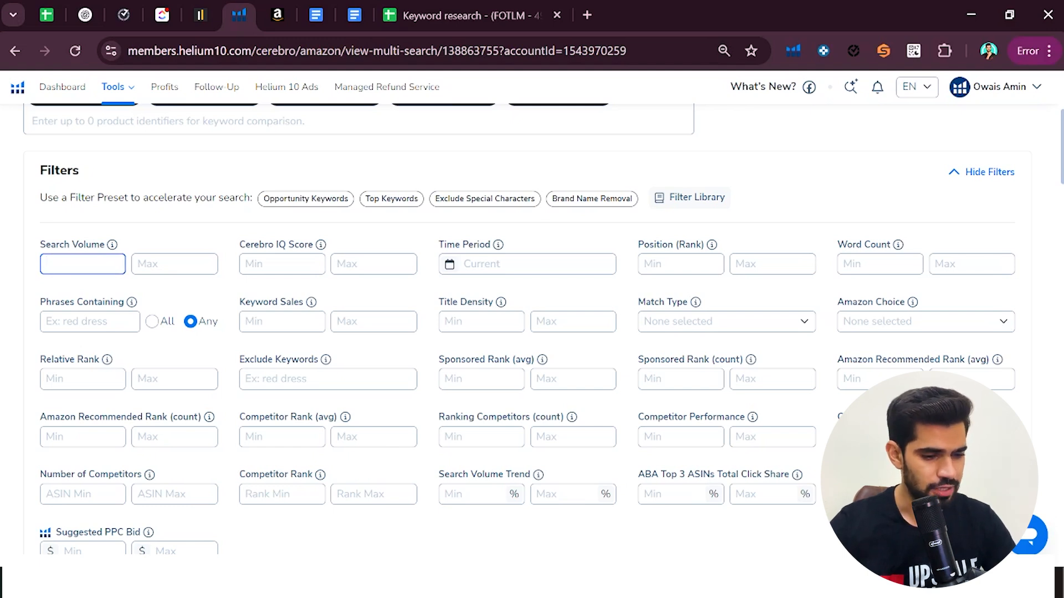
pyautogui.write('500')
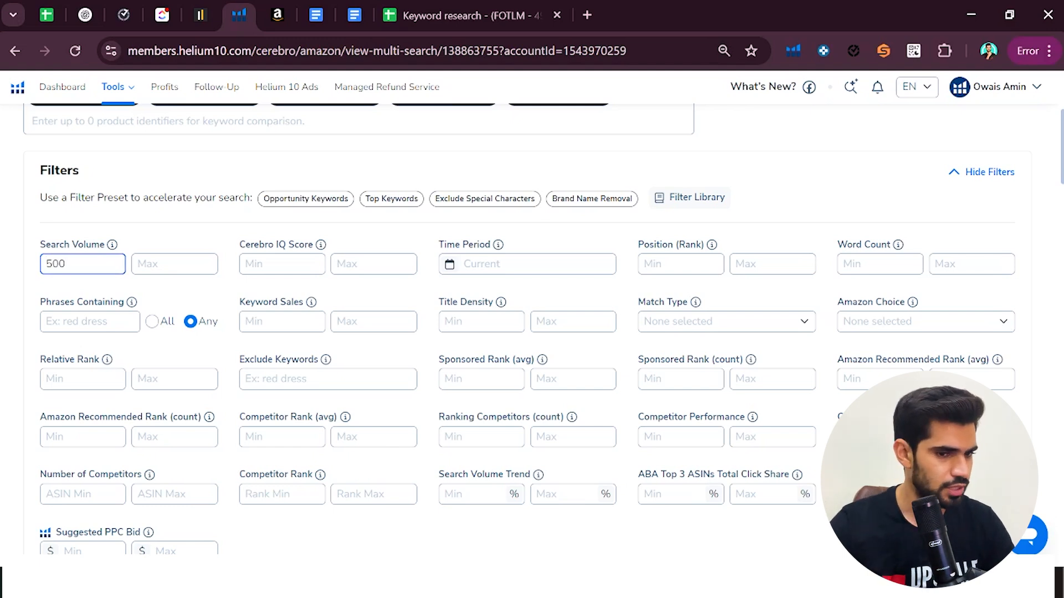
pyautogui.click(691, 331)
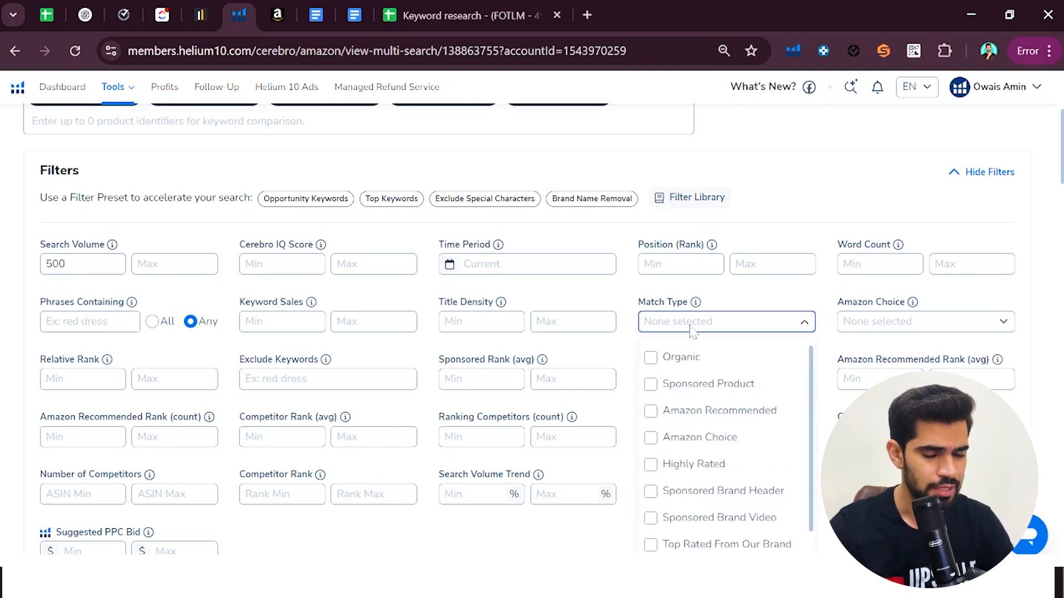
pyautogui.click(658, 365)
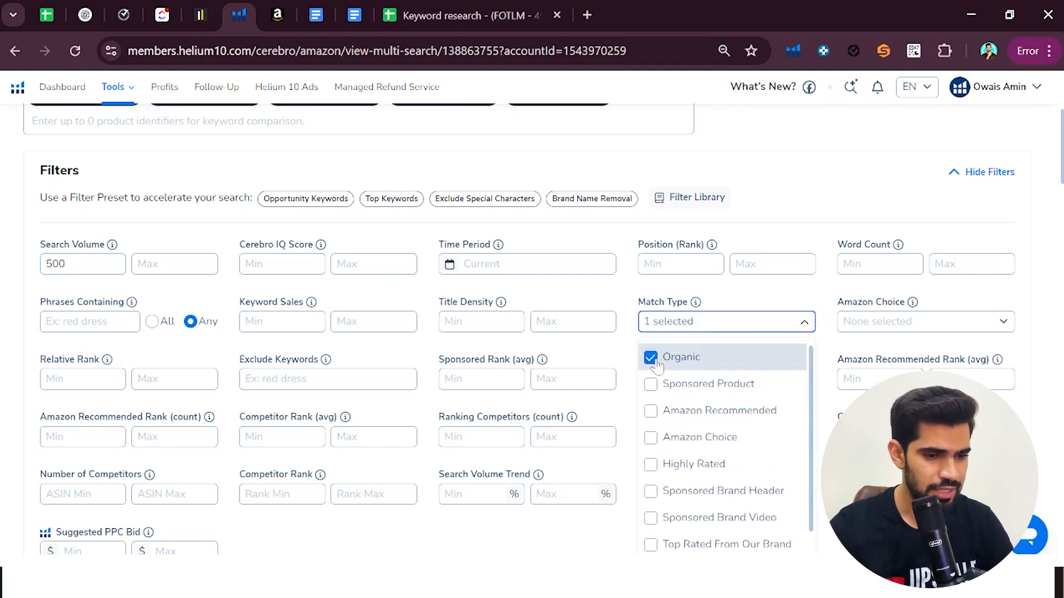
pyautogui.click(610, 355)
pyautogui.scroll(-4, 898, 356)
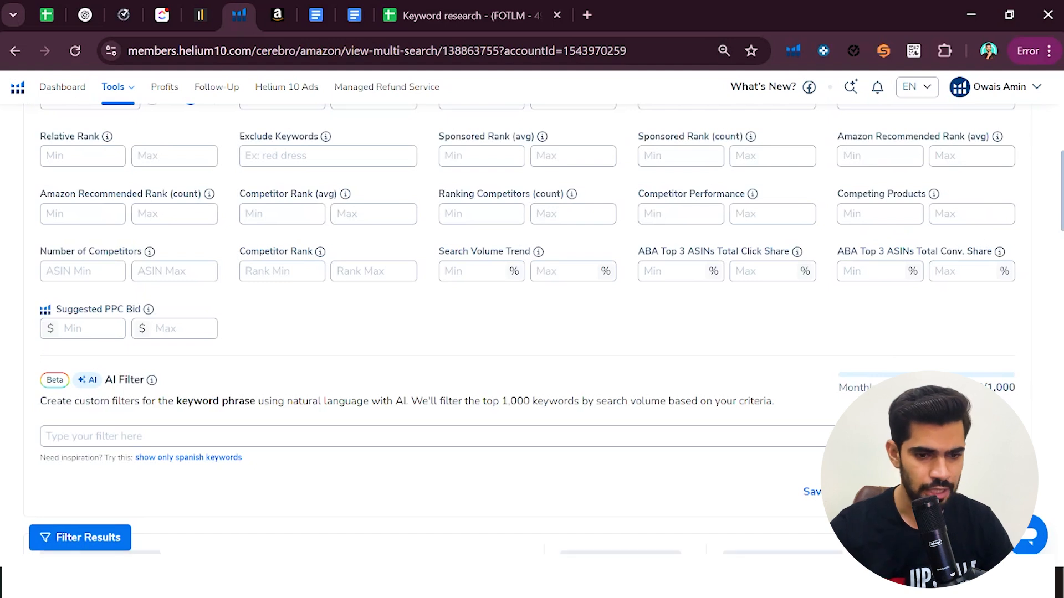
pyautogui.scroll(-4, 107, 316)
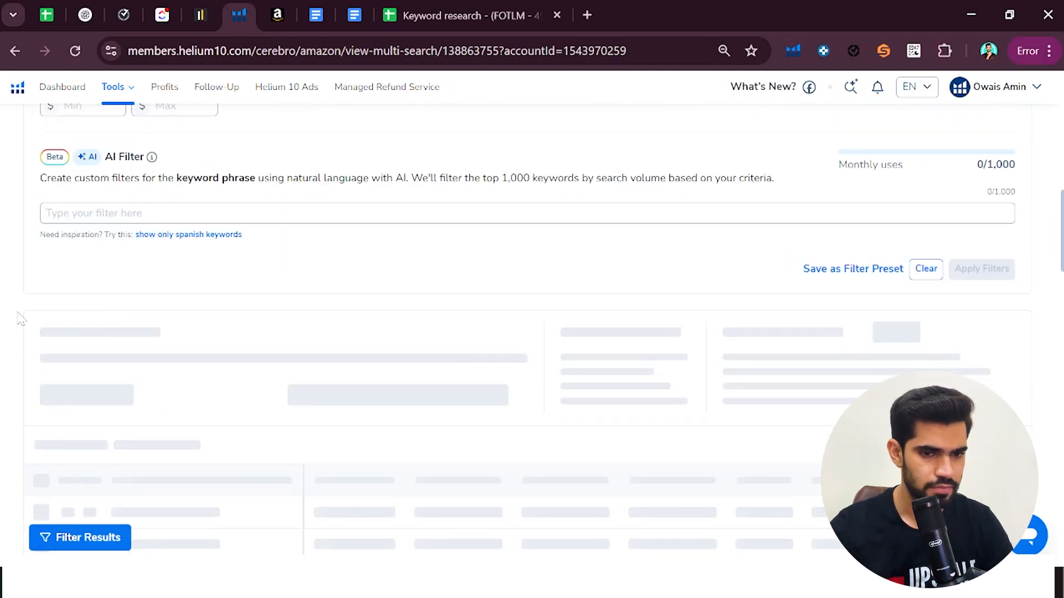
pyautogui.scroll(-4, 119, 304)
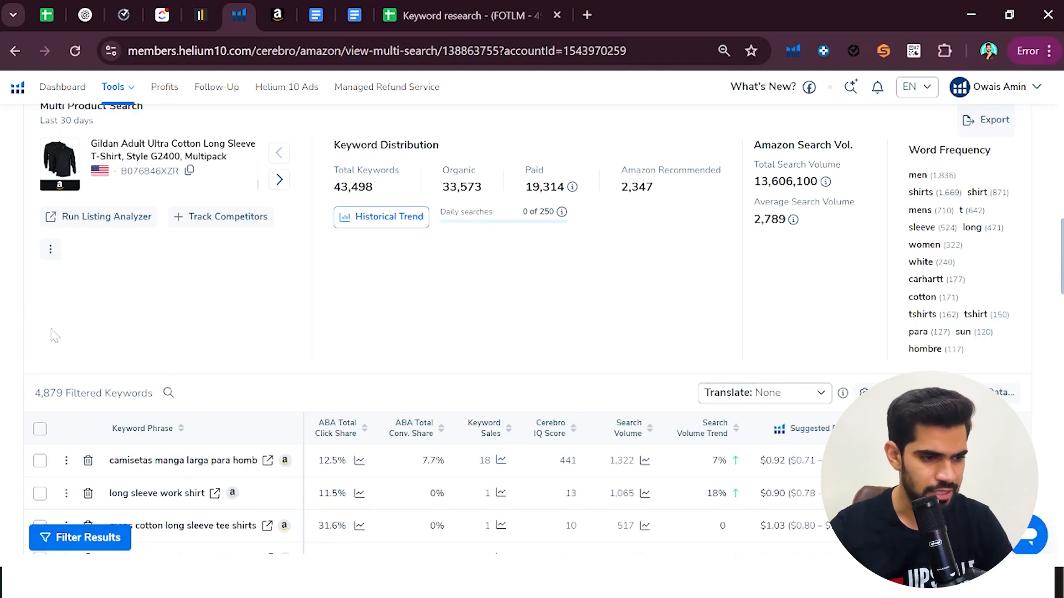
# Examine the filters and the filtered keyword table's columns, including keyword sales, search volume trend, sponsored ASINs, competing products, CPR and rank metrics
pyautogui.scroll(4, 222, 333)
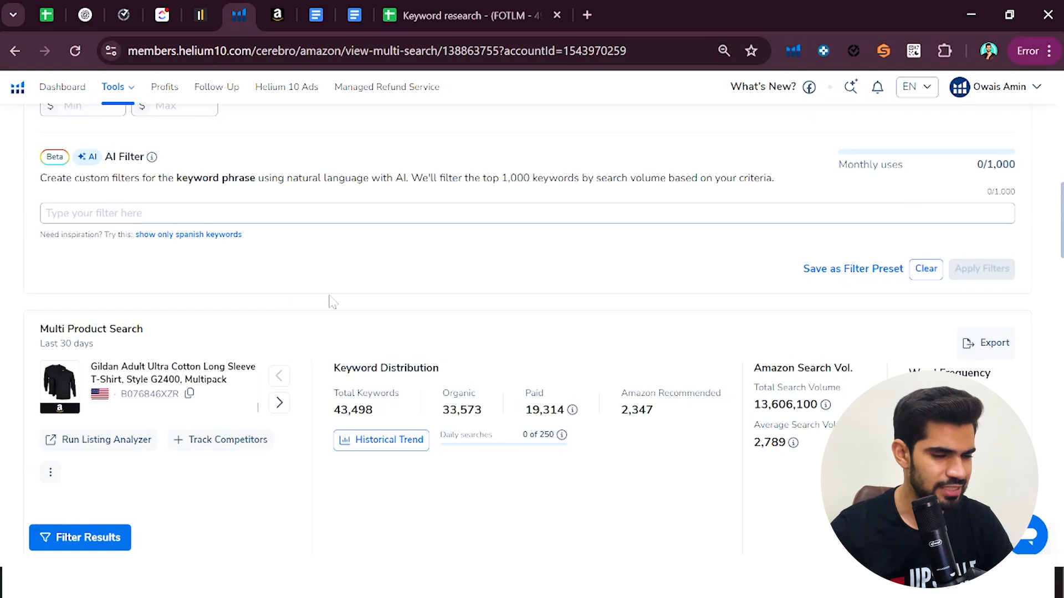
pyautogui.scroll(6, 331, 302)
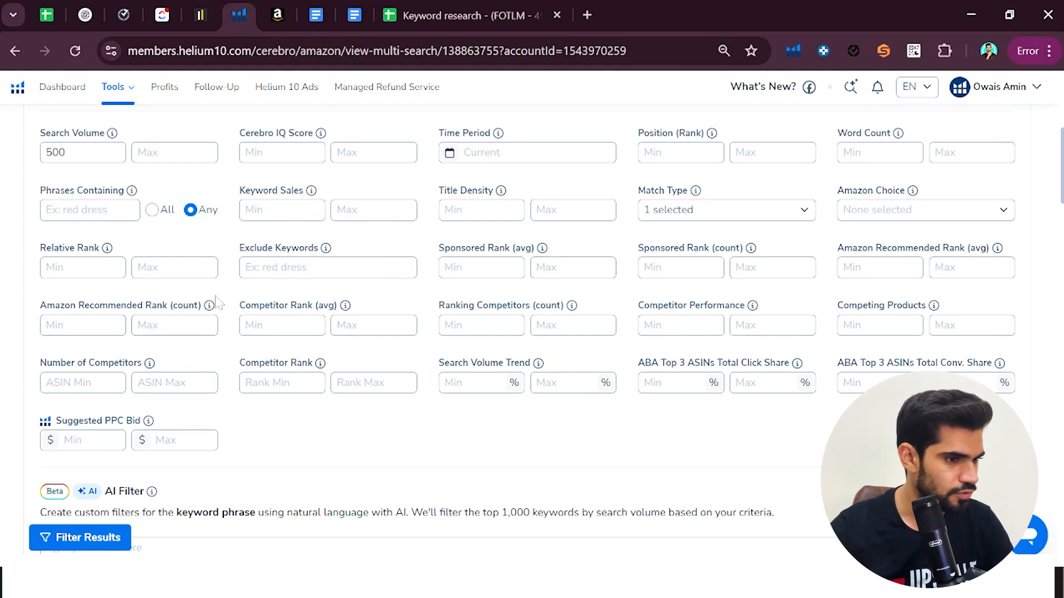
pyautogui.scroll(2, 506, 399)
pyautogui.scroll(-6, 506, 398)
pyautogui.scroll(-6, 2, 348)
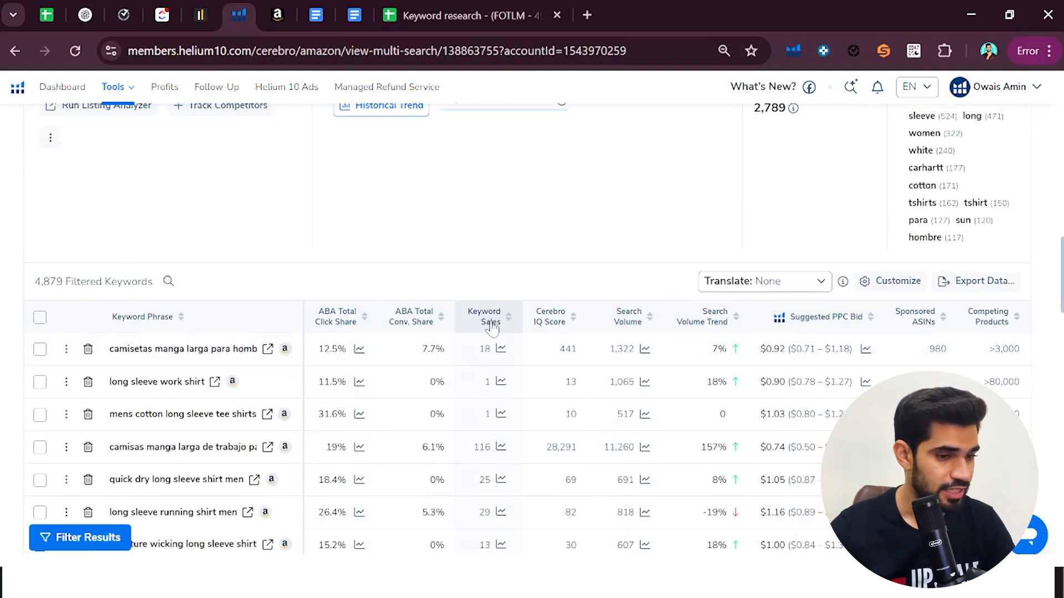
pyautogui.moveTo(558, 336)
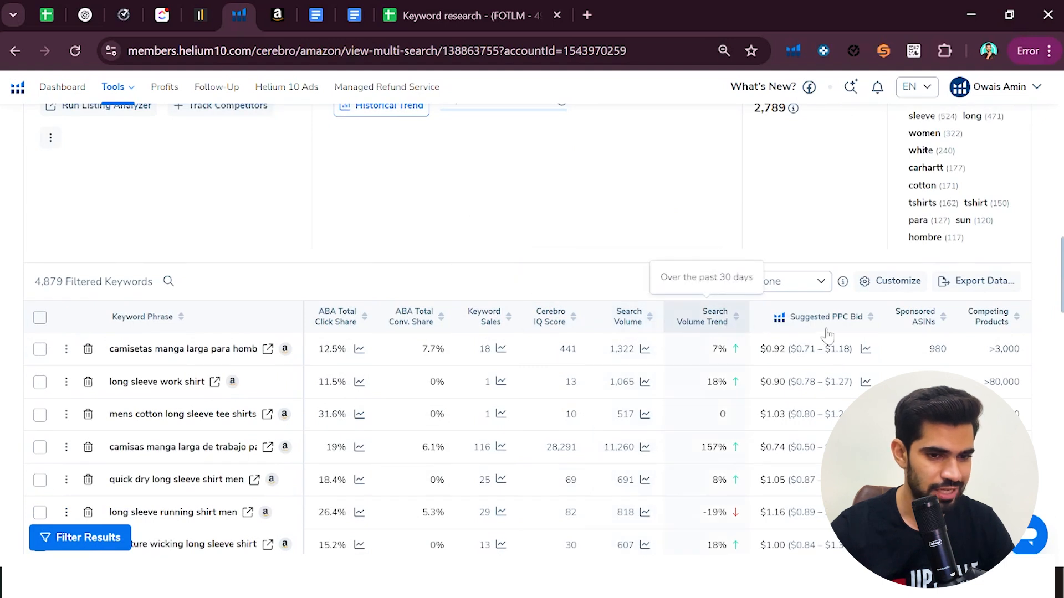
pyautogui.hscroll(4, 829, 363)
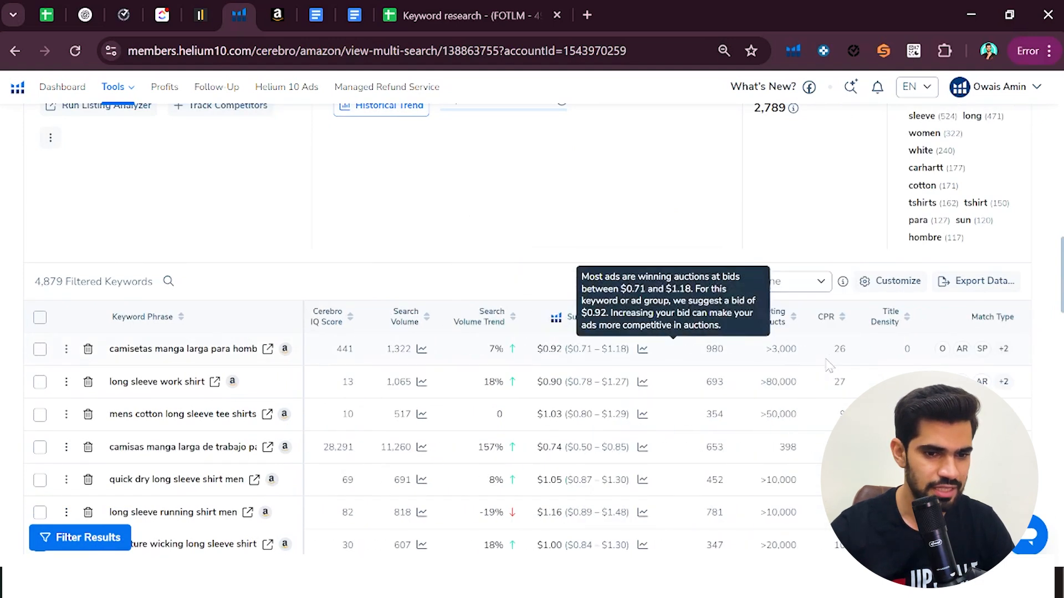
pyautogui.moveTo(696, 325)
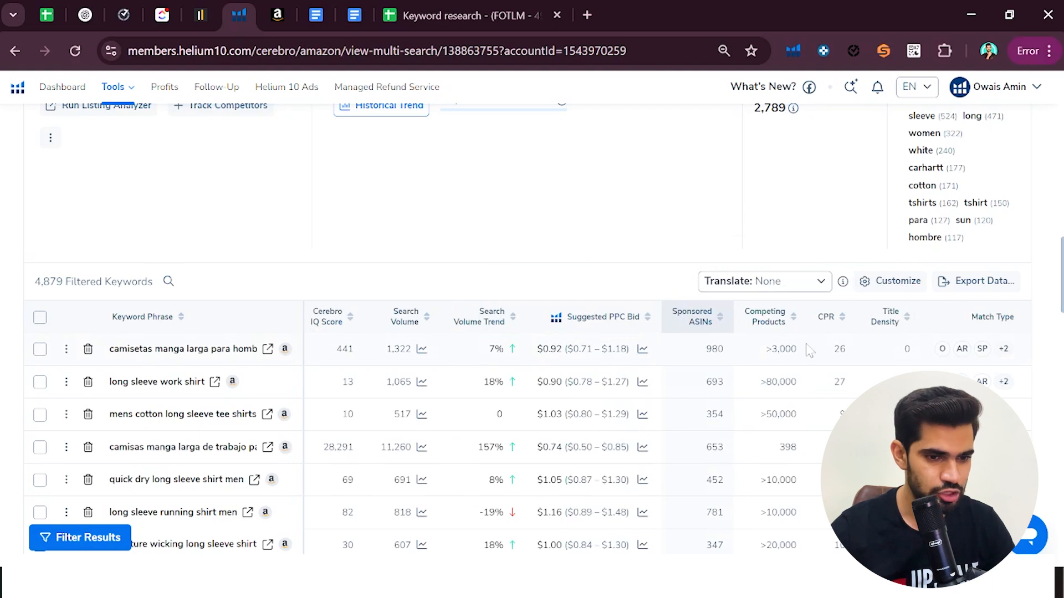
pyautogui.moveTo(770, 327)
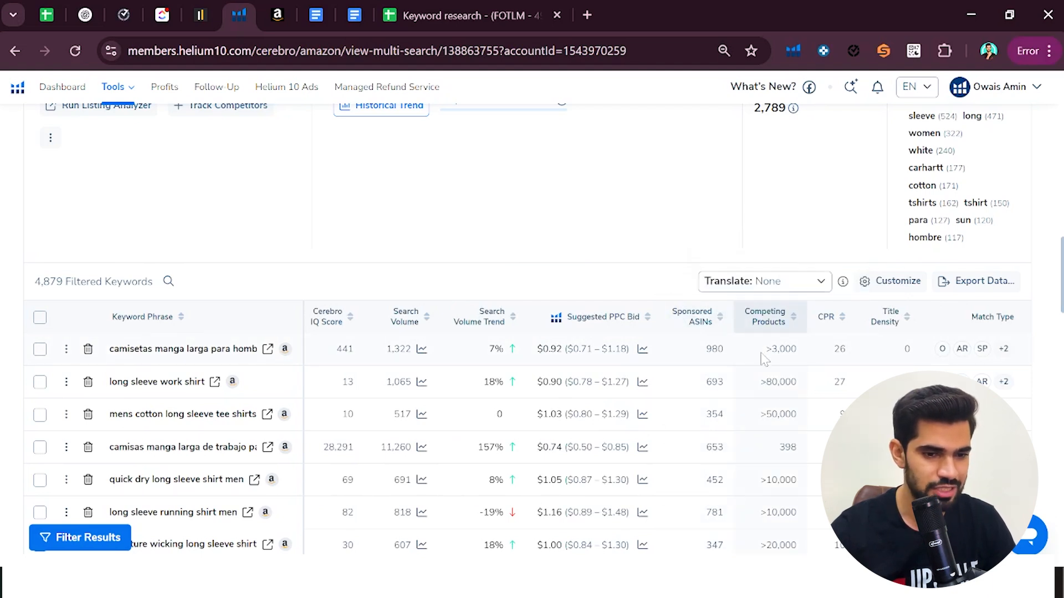
pyautogui.moveTo(828, 329)
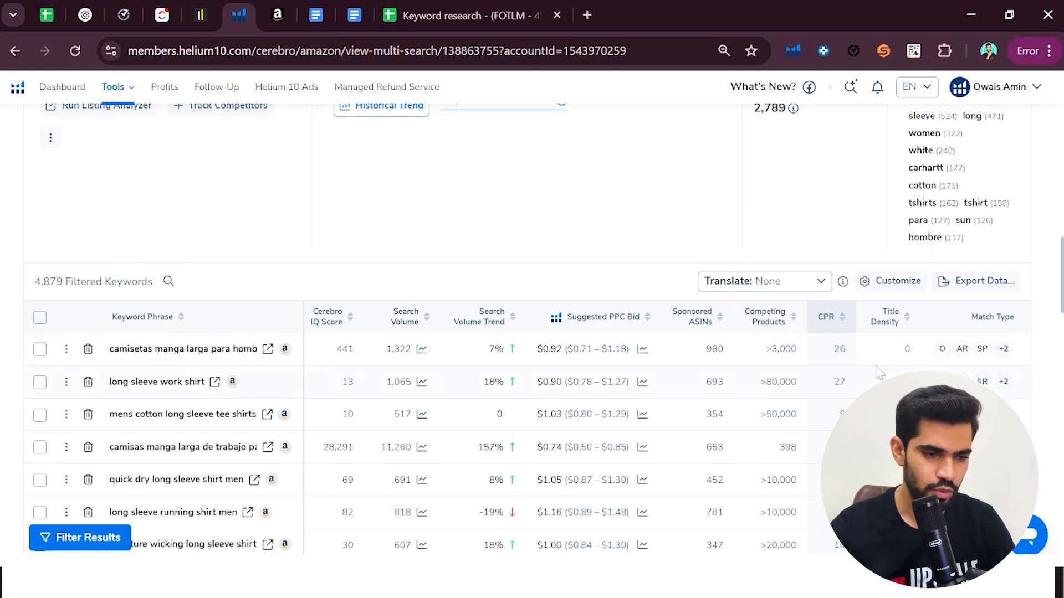
pyautogui.hscroll(10, 894, 357)
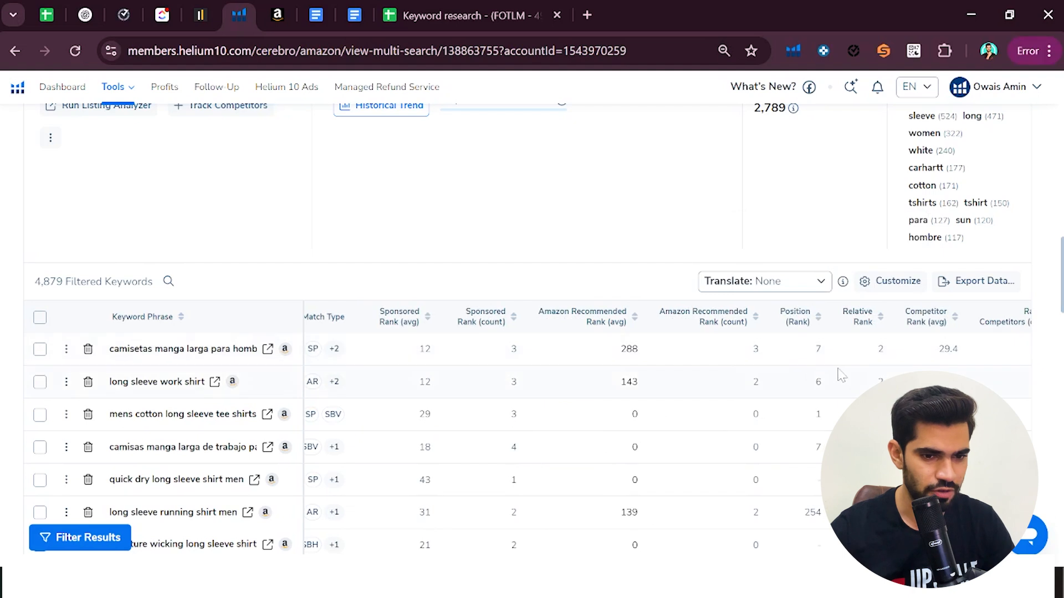
pyautogui.hscroll(3, 712, 399)
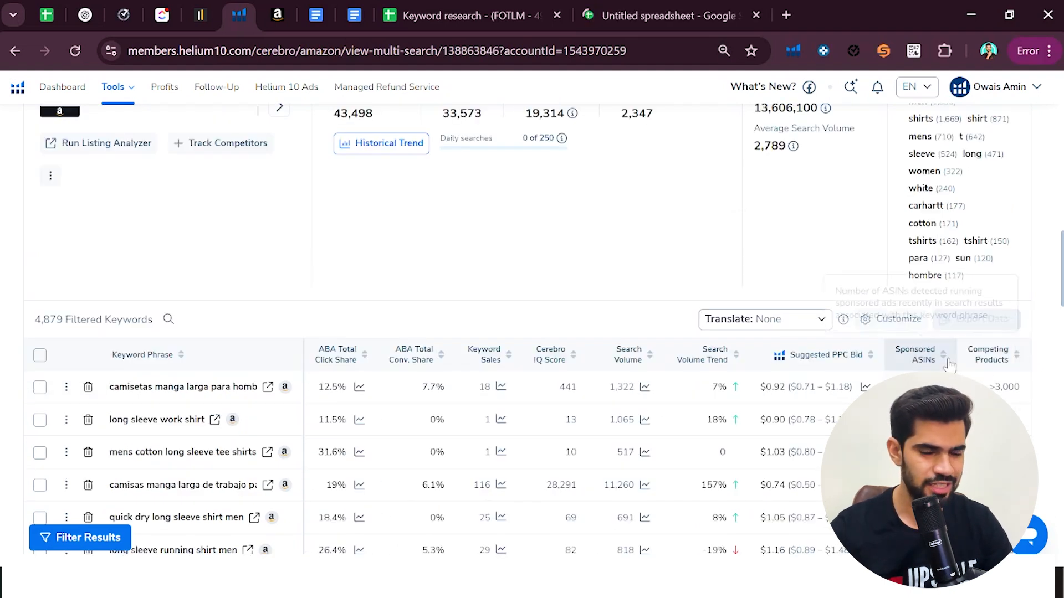
# Save the Cerebro export US_AMAZON_cerebro_B076846XZR_2025-05-29 as a CSV in Downloads and clear the pre-built tables suggestions from the blank spreadsheet
pyautogui.click(651, 7)
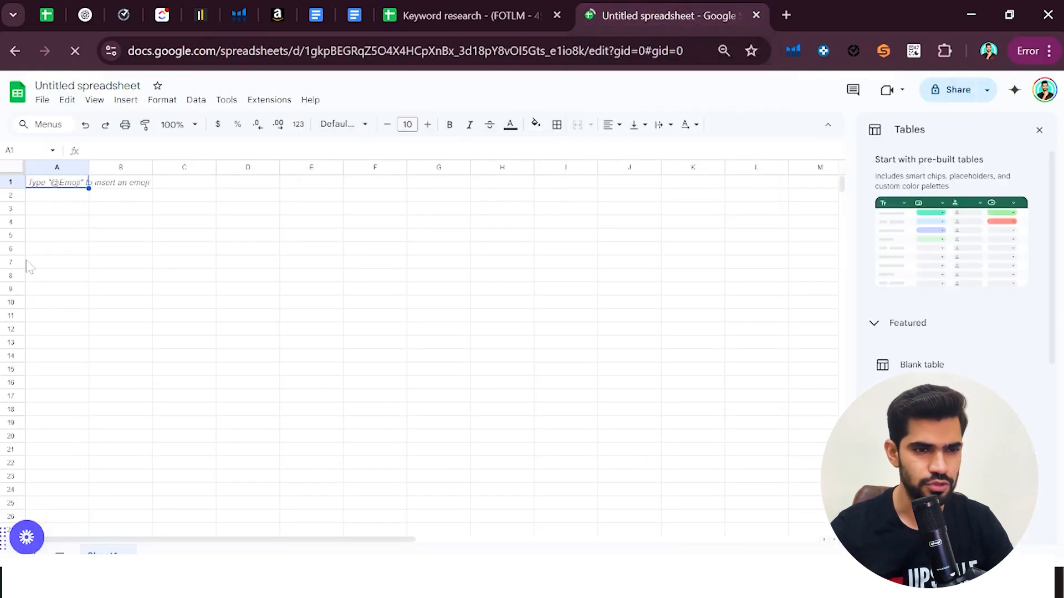
pyautogui.click(1038, 131)
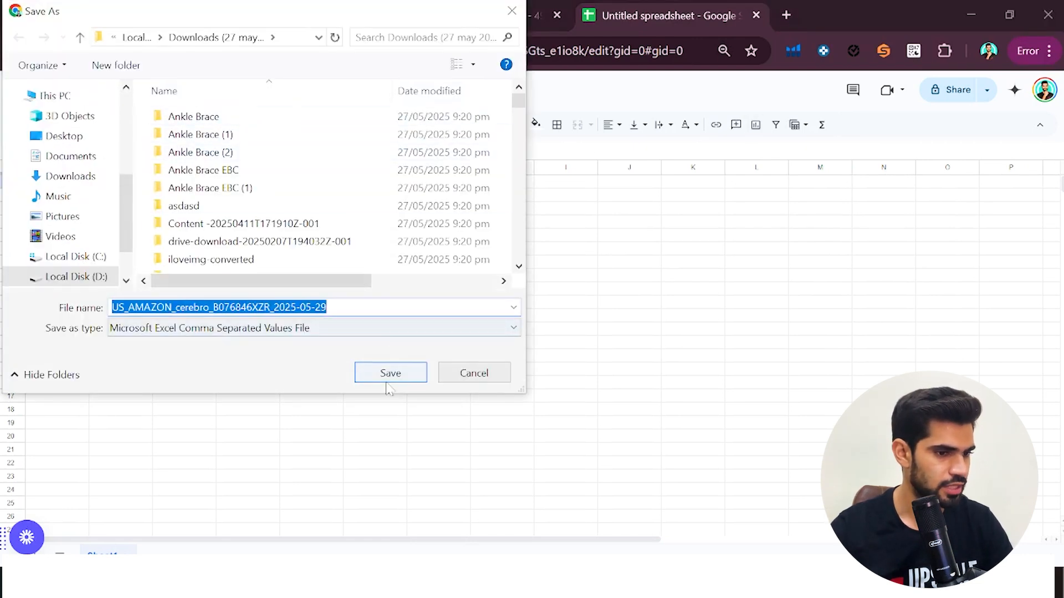
pyautogui.scroll(3, 96, 159)
pyautogui.click(70, 143)
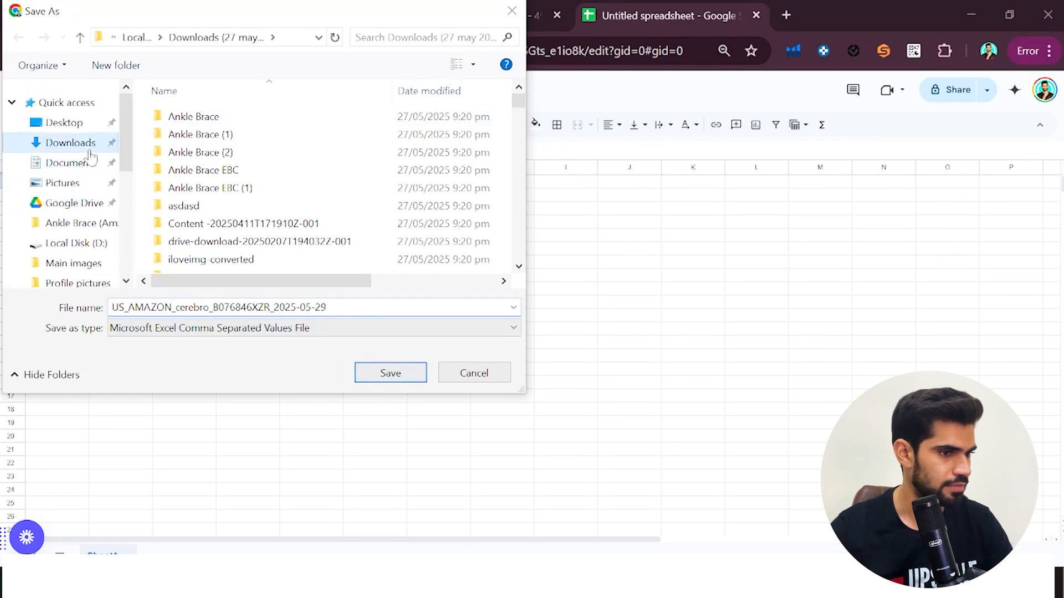
pyautogui.click(387, 373)
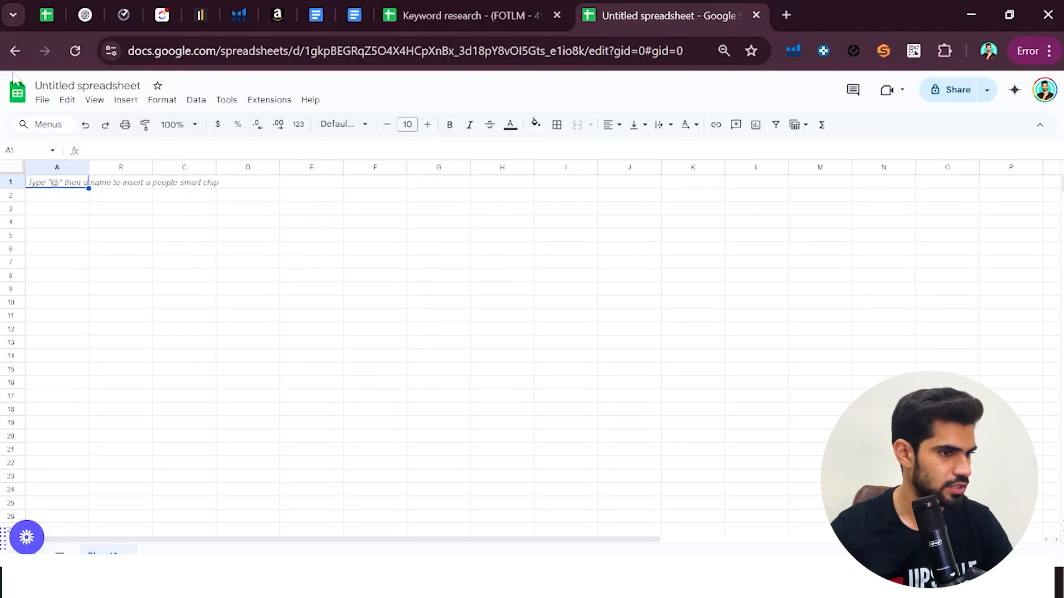
# Import US_AMAZON_cerebro_B076846XZR_2025-05-29.csv into the untitled spreadsheet, replacing data at the selected cell
pyautogui.click(42, 99)
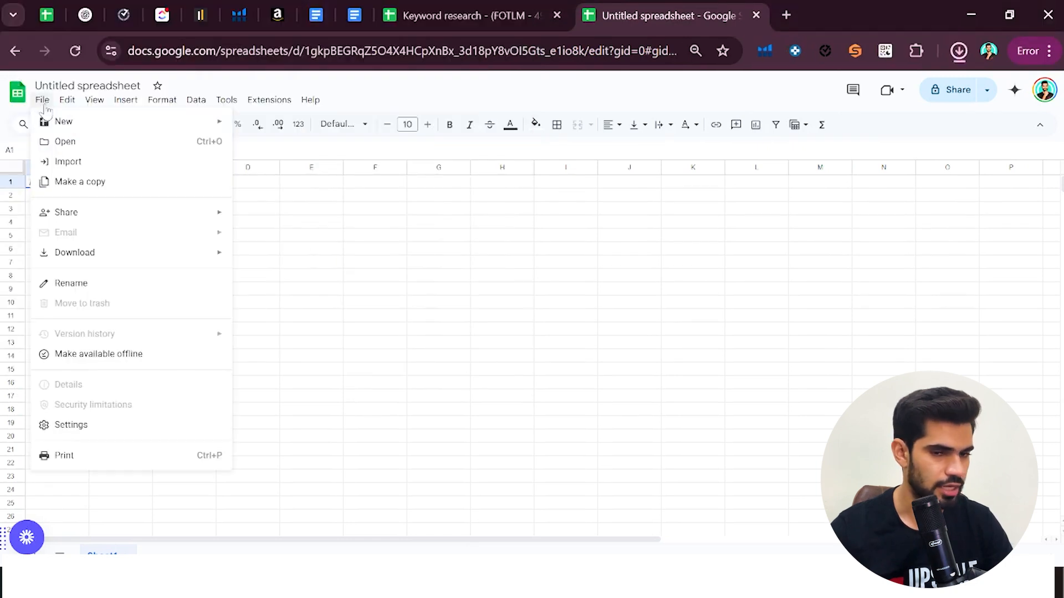
pyautogui.click(79, 162)
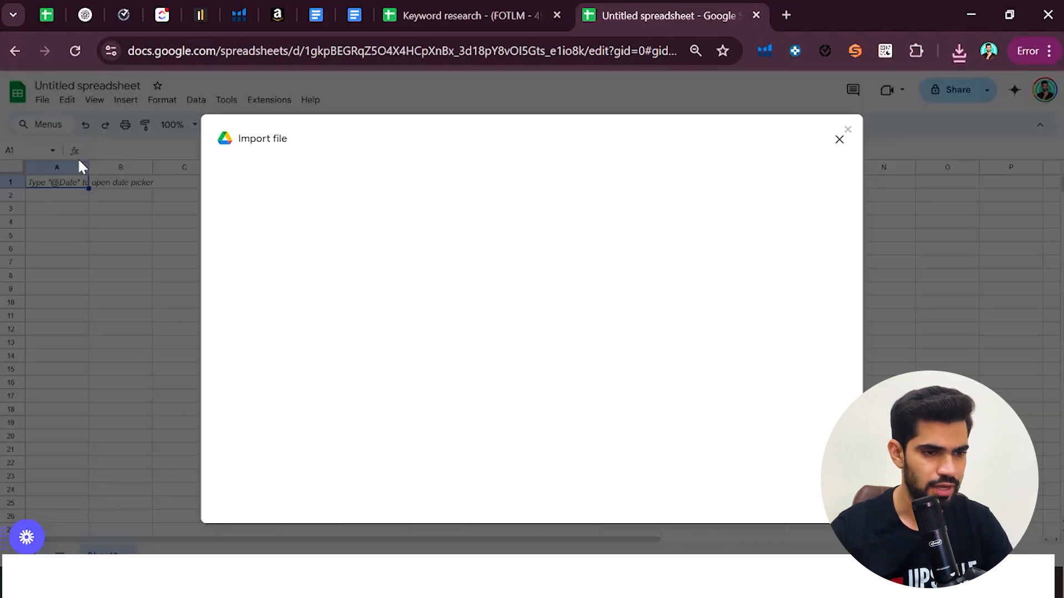
pyautogui.click(426, 181)
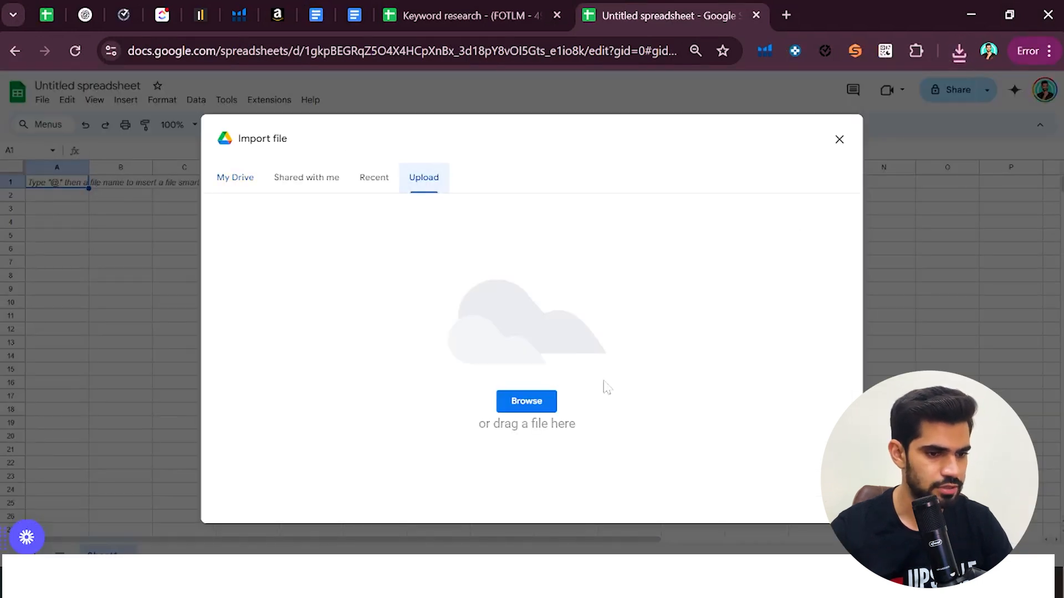
pyautogui.click(536, 410)
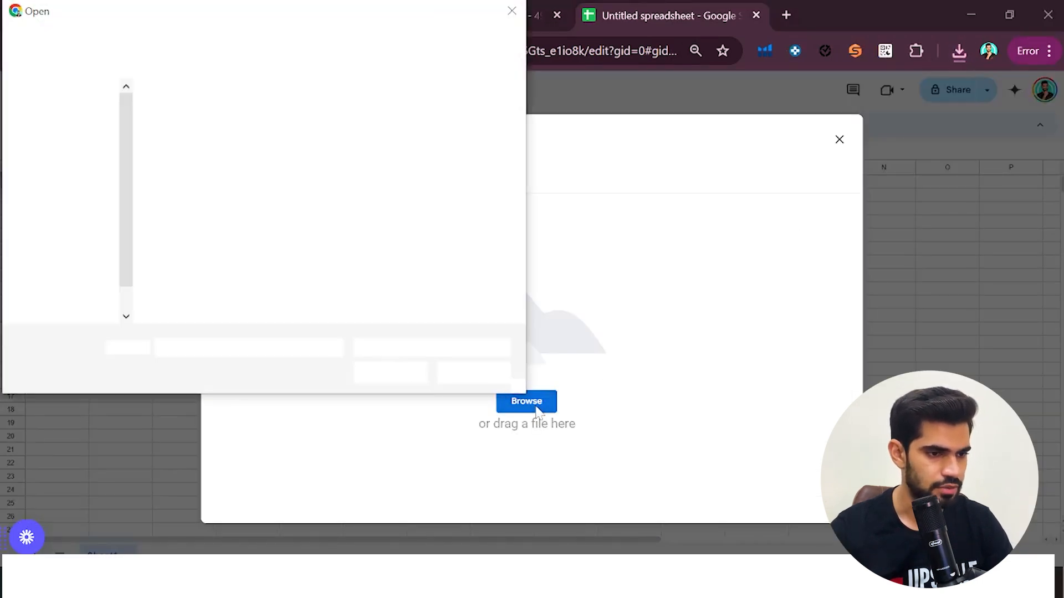
pyautogui.doubleClick(189, 150)
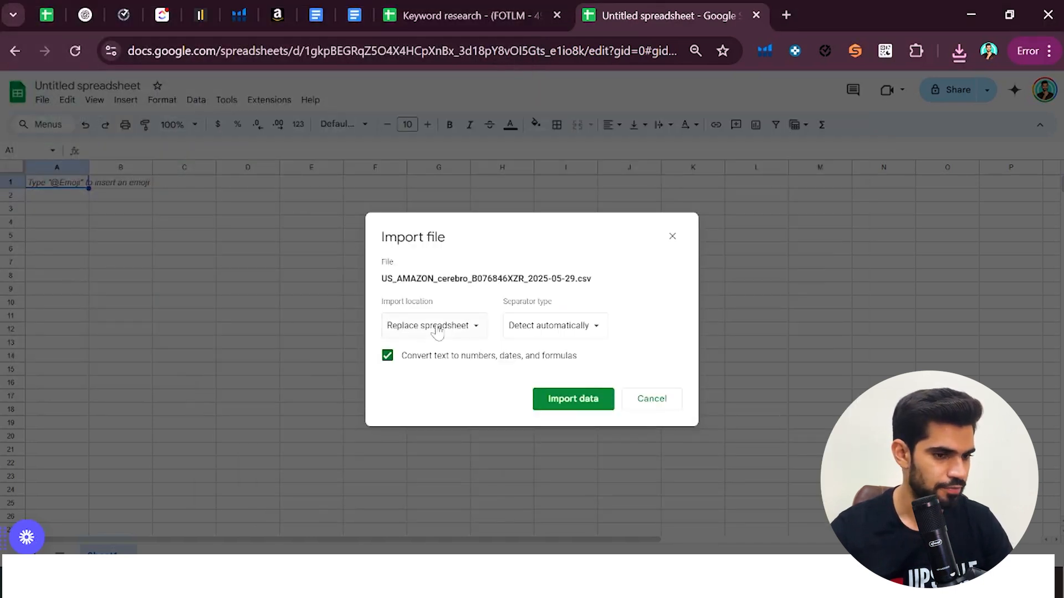
pyautogui.click(438, 332)
pyautogui.click(444, 398)
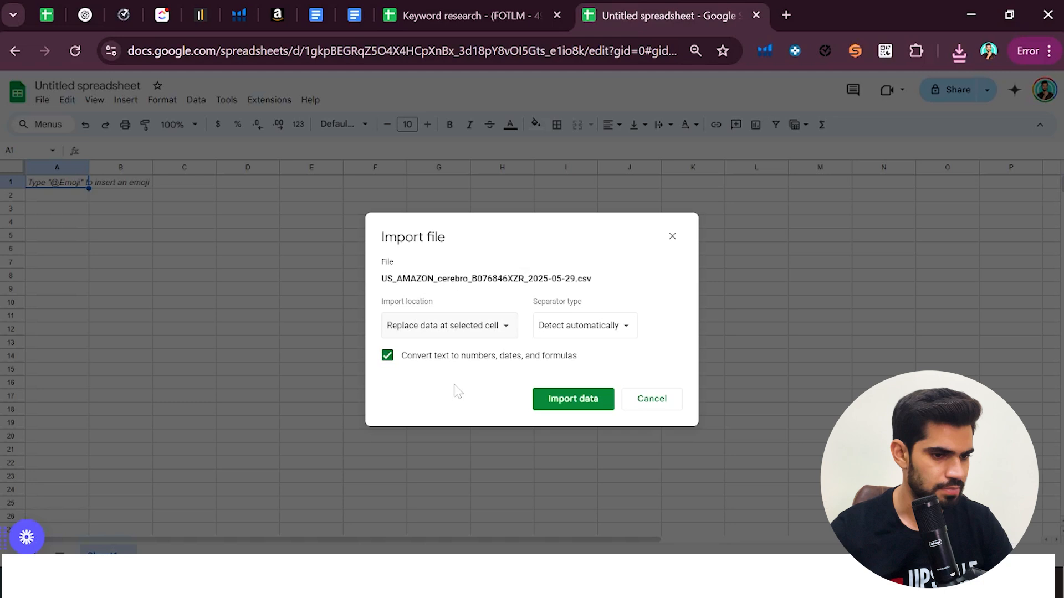
pyautogui.click(585, 408)
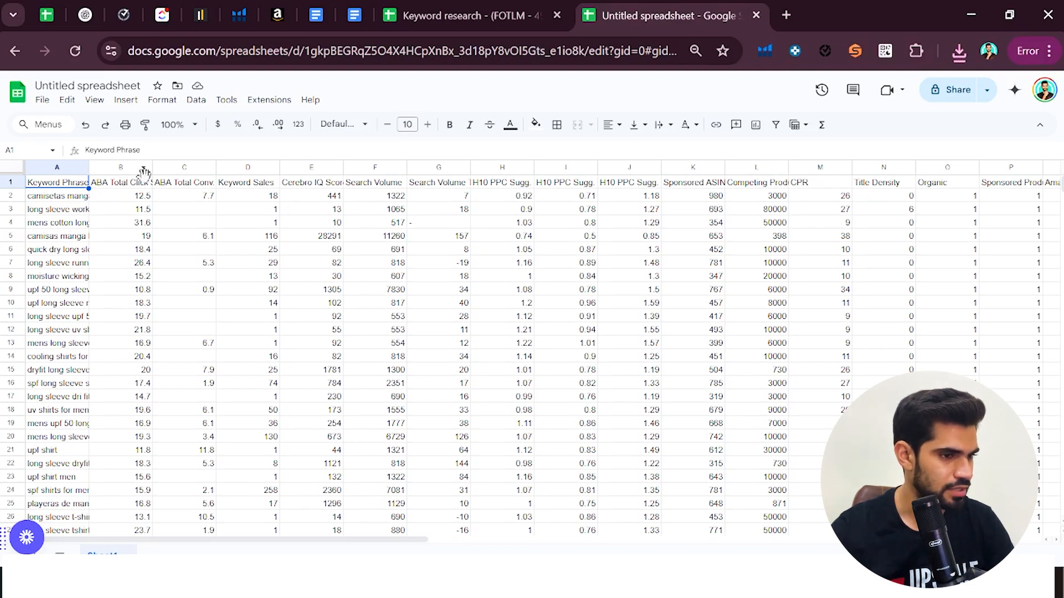
# Hide columns B and C, which hold the ABA total click share and conversion share
pyautogui.moveTo(122, 167); pyautogui.dragTo(194, 224)
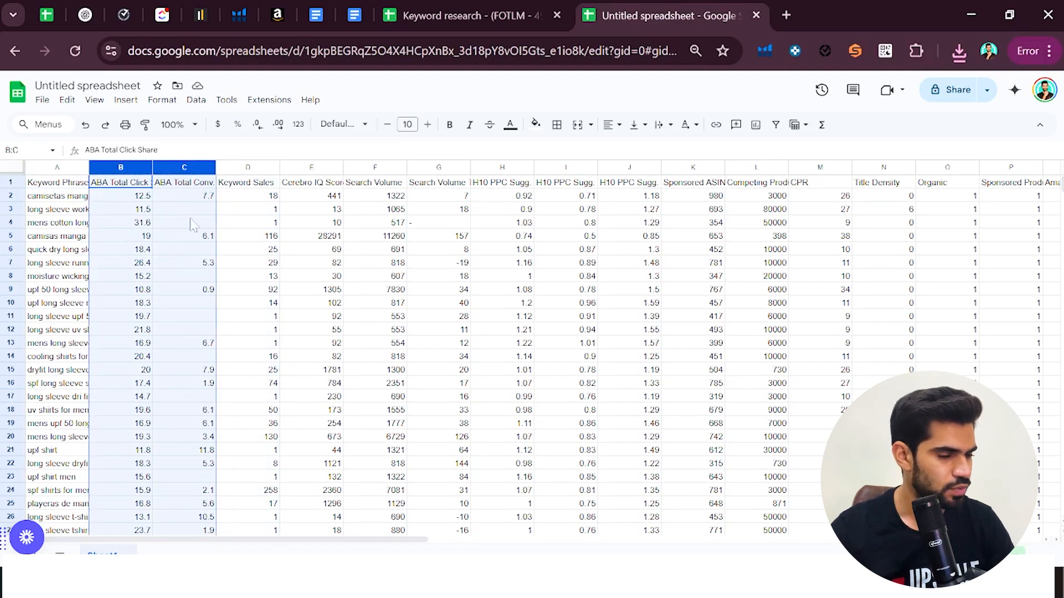
pyautogui.rightClick(166, 248)
pyautogui.click(235, 304)
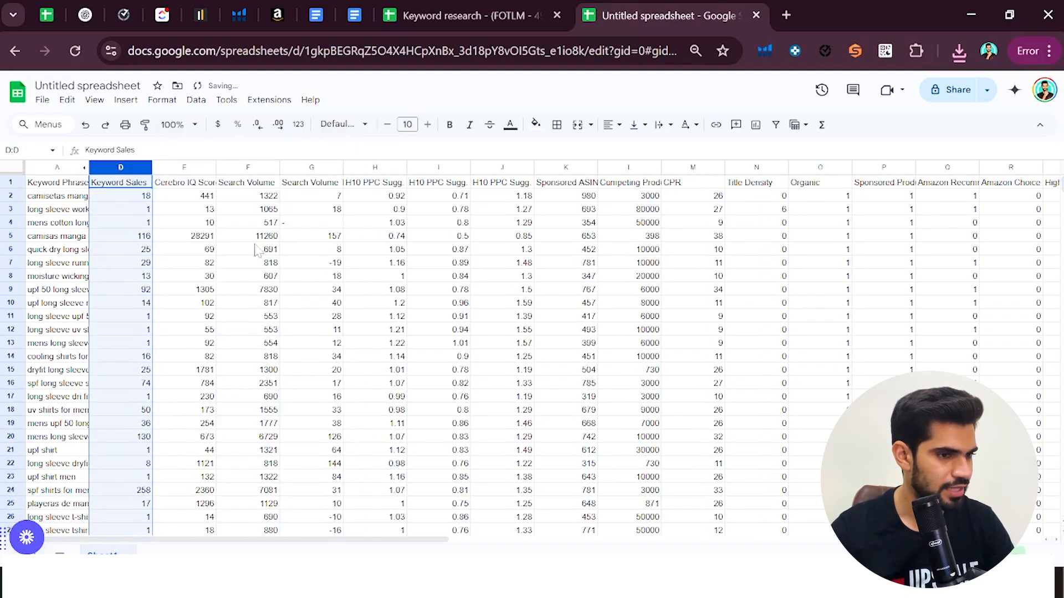
pyautogui.click(267, 225)
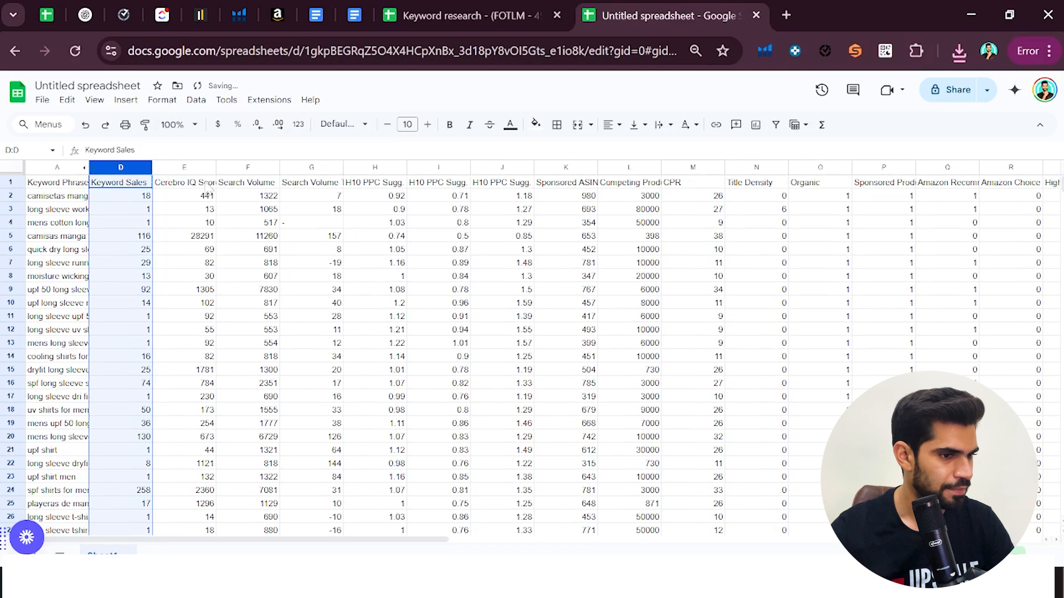
# Delete the Cerebro IQ Score column from the imported keyword data
pyautogui.click(167, 167)
pyautogui.rightClick(213, 255)
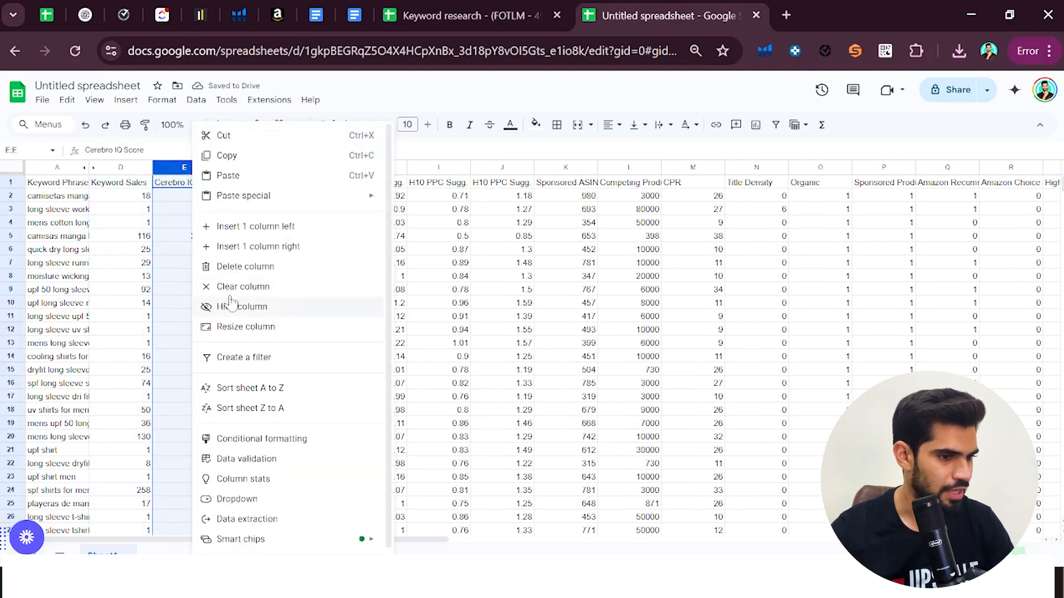
pyautogui.click(248, 271)
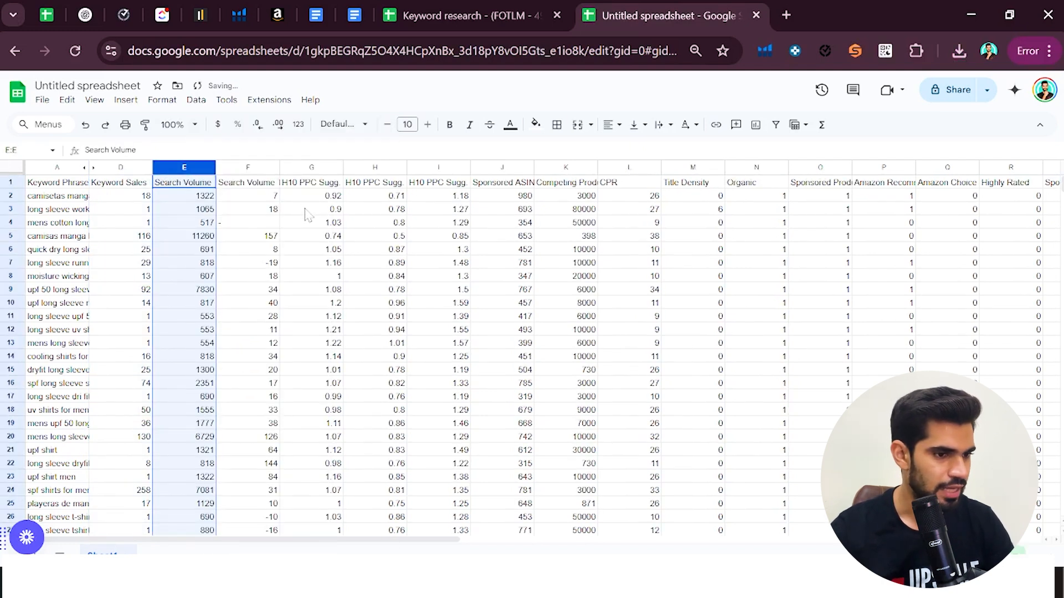
# Delete columns G to J, covering the three H10 PPC suggested bid columns and Sponsored ASINs
pyautogui.moveTo(295, 167); pyautogui.dragTo(525, 205)
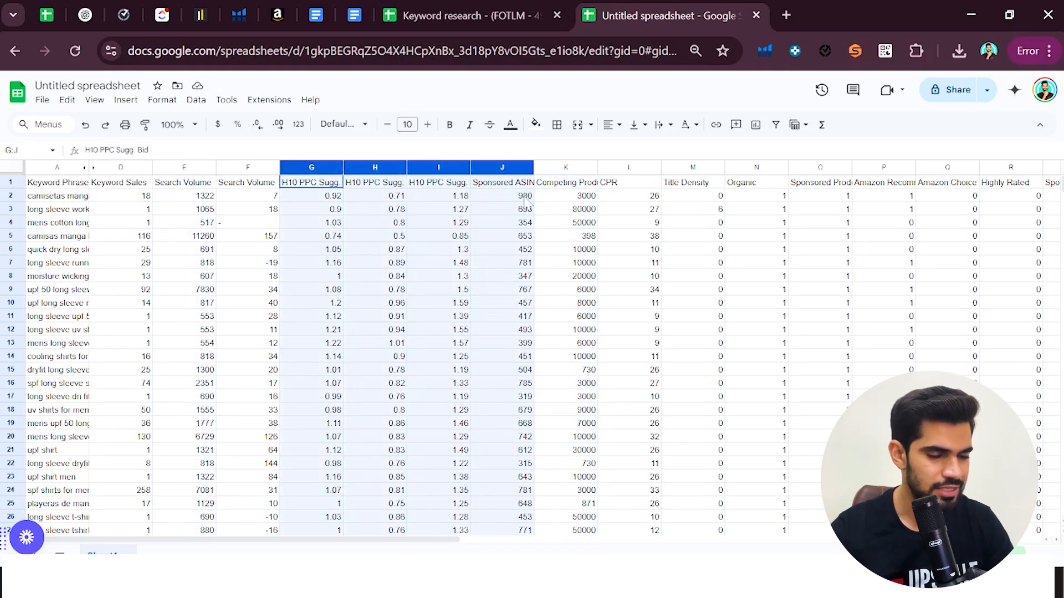
pyautogui.rightClick(406, 236)
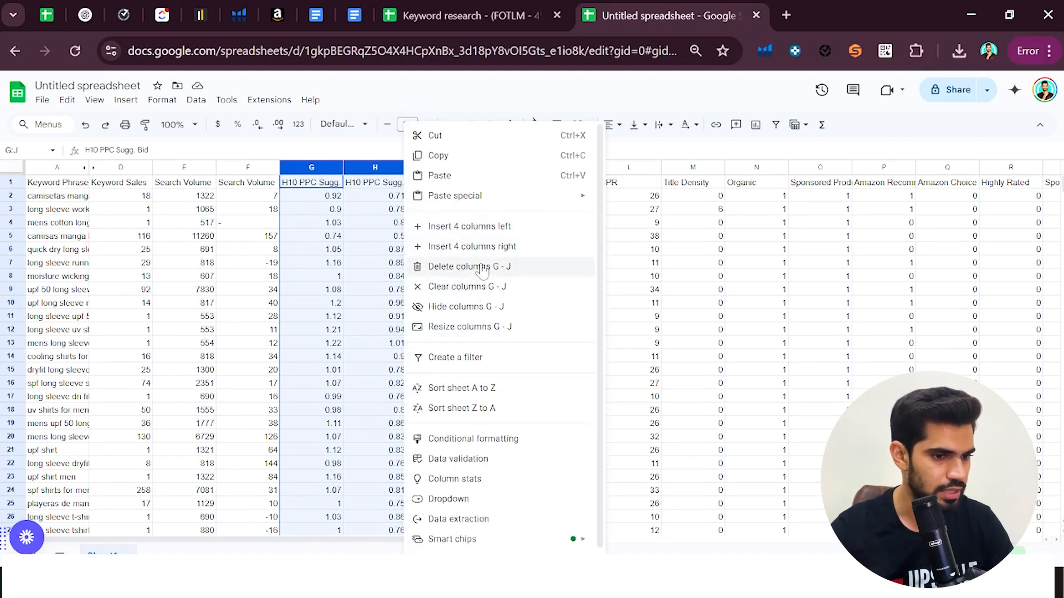
pyautogui.click(482, 268)
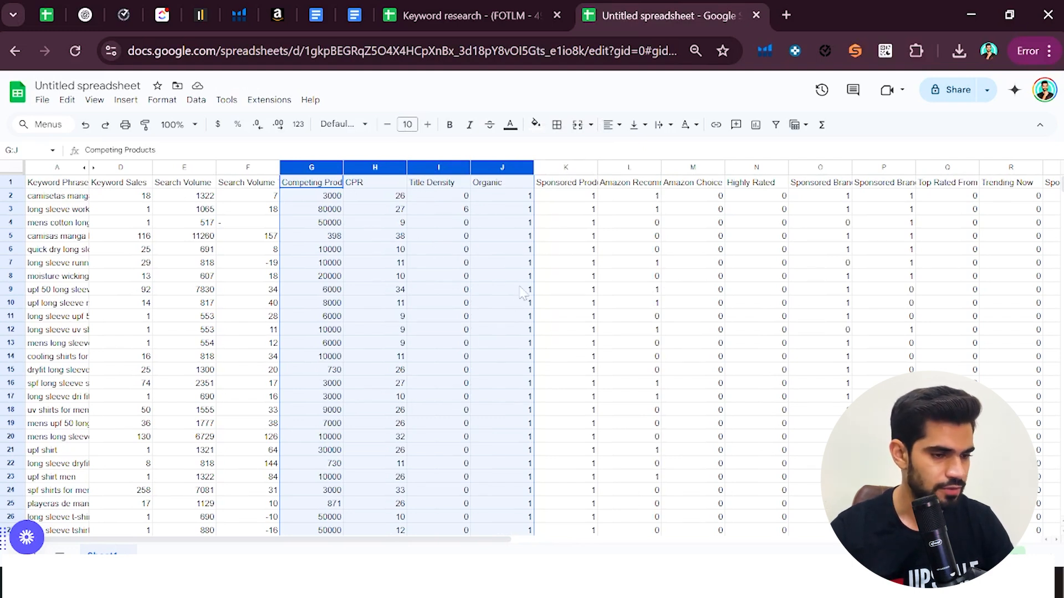
pyautogui.click(460, 207)
# Delete columns J to V, from Organic up to the column just before Position (Rank)
pyautogui.moveTo(490, 169); pyautogui.dragTo(847, 158)
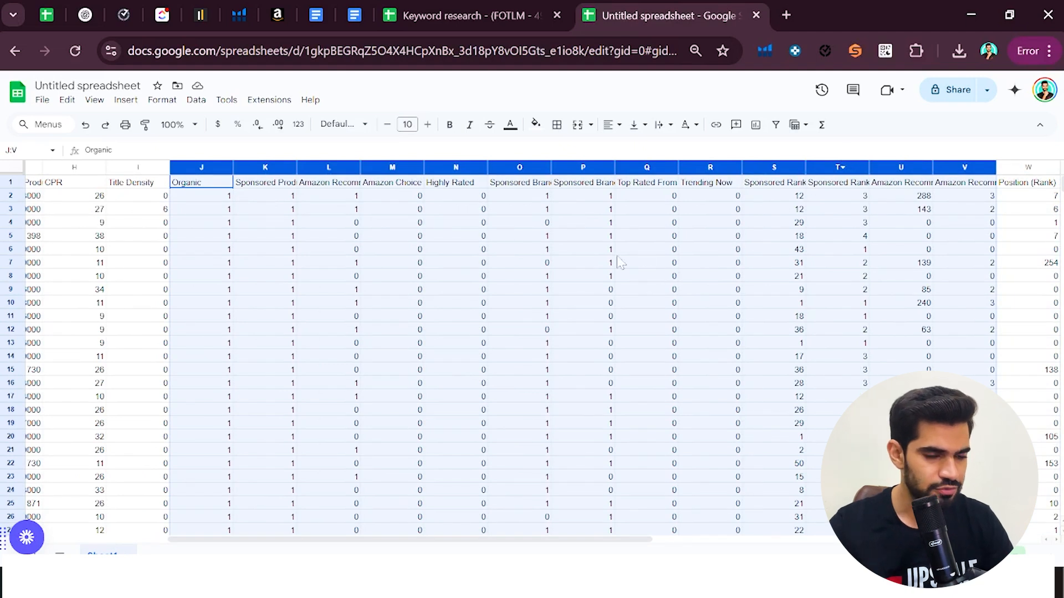
pyautogui.rightClick(554, 252)
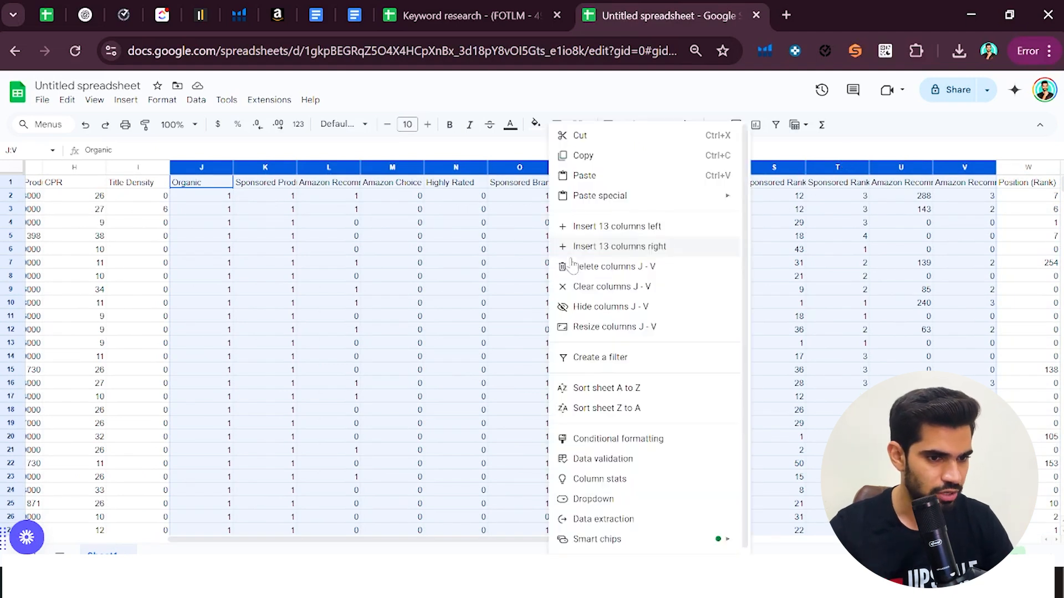
pyautogui.click(609, 267)
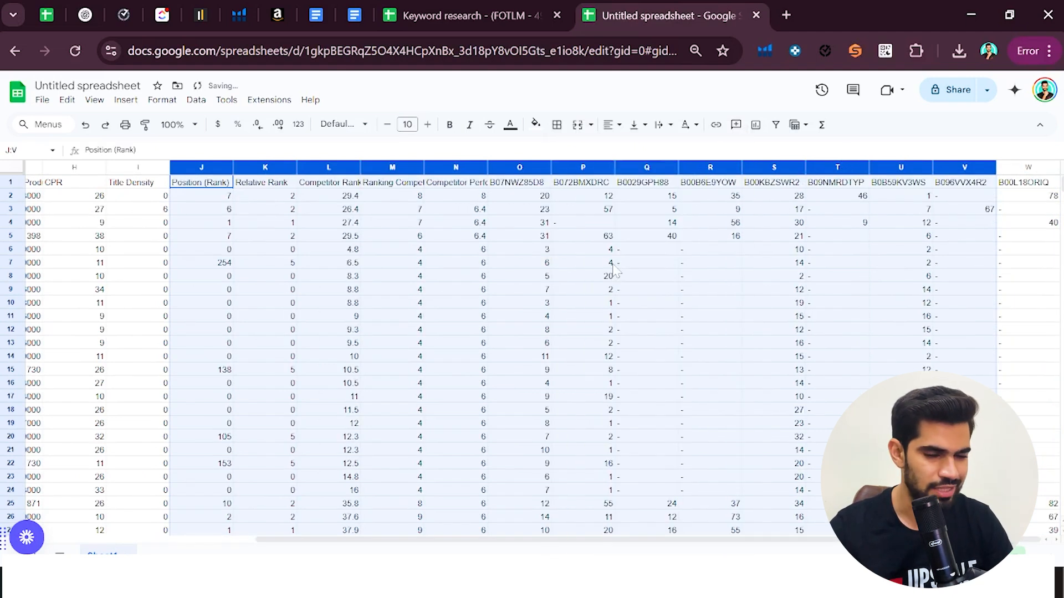
pyautogui.click(263, 186)
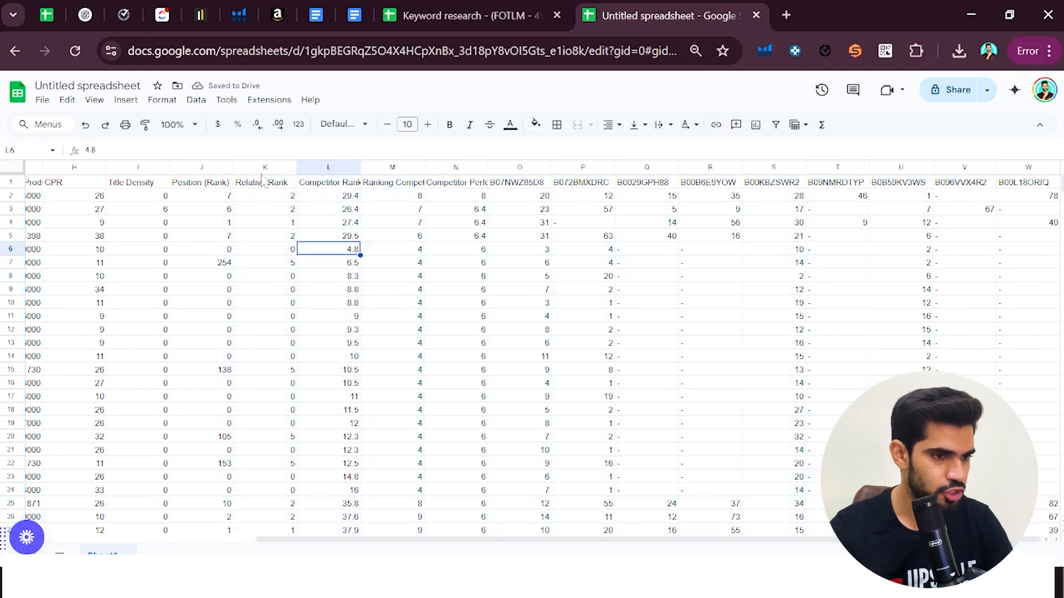
# Delete columns K to N, from Relative Rank up to the column just before competitor ASIN B07NWZ85D8
pyautogui.click(255, 167)
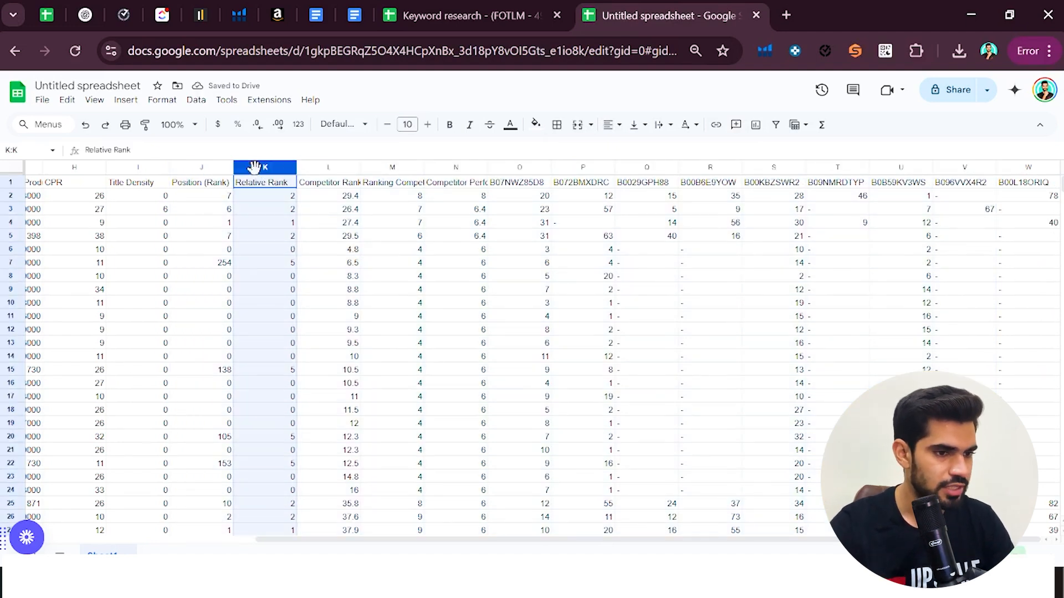
pyautogui.hotkey('shift', 'Right')
pyautogui.hotkey('shift', 'Right')
pyautogui.hotkey('shift', 'Right')
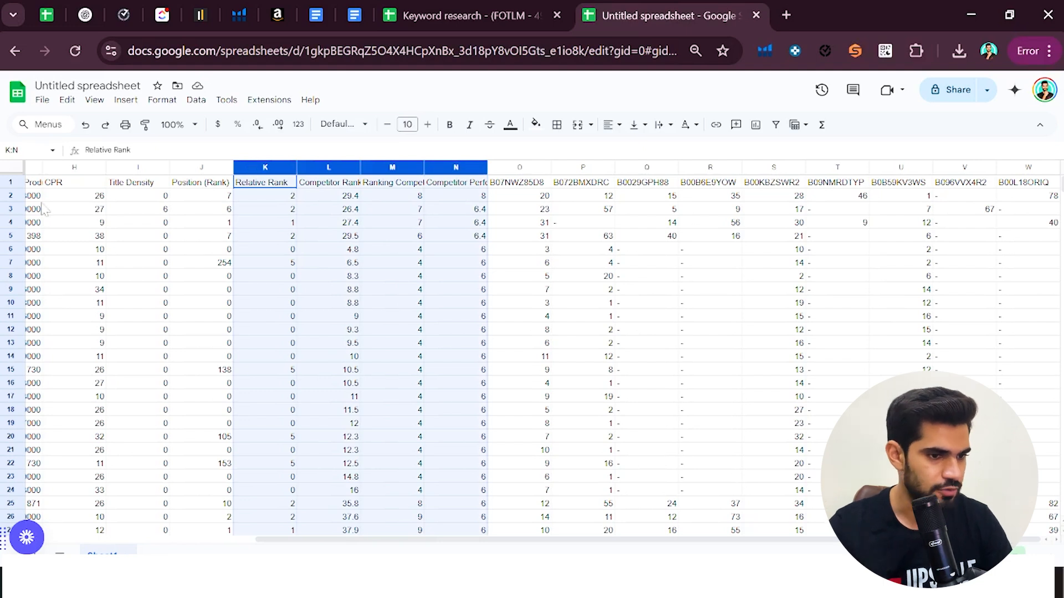
pyautogui.rightClick(302, 263)
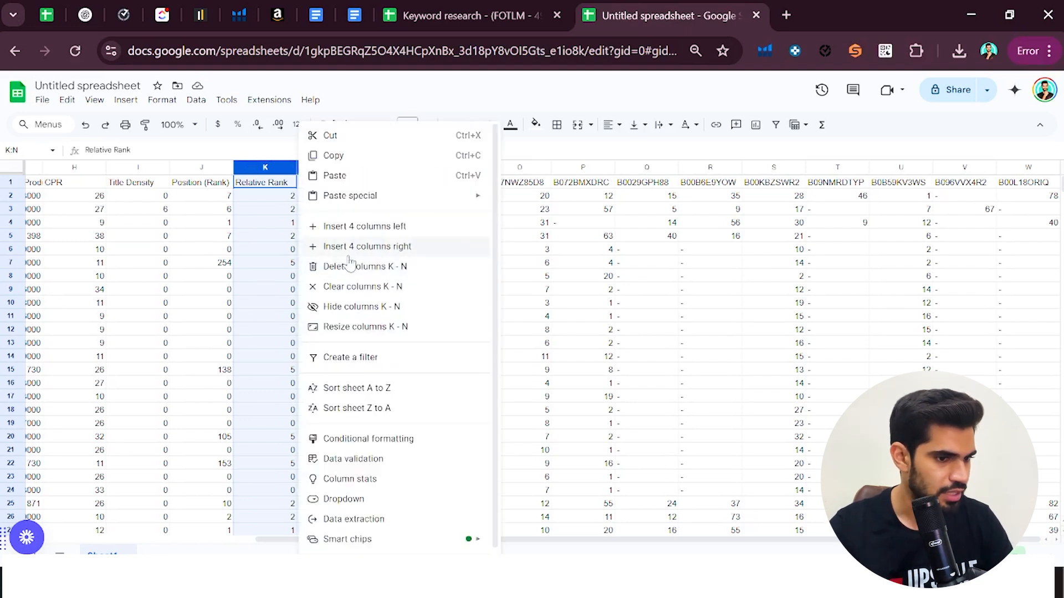
pyautogui.click(370, 266)
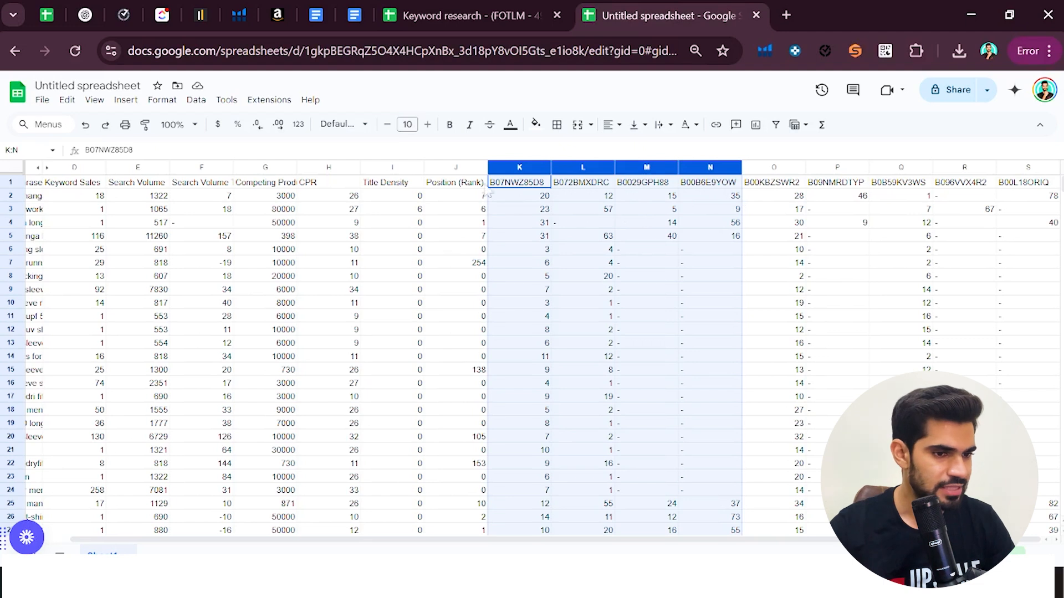
pyautogui.click(453, 185)
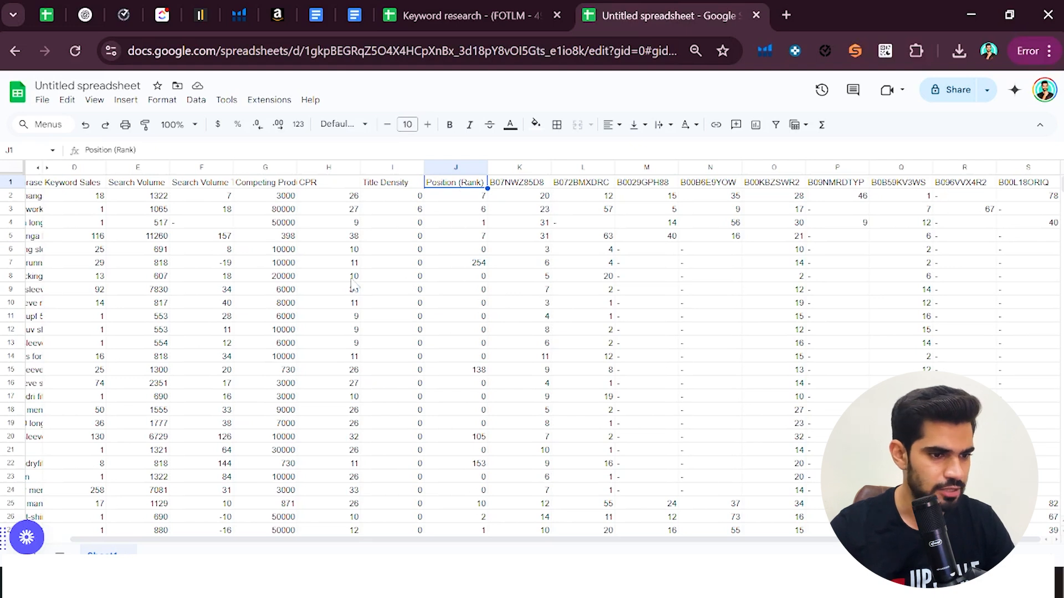
# Select all the trimmed keyword data and switch to the keyword list sheet in the long sleeve tees Keyword research spreadsheet
pyautogui.hscroll(-2, 355, 280)
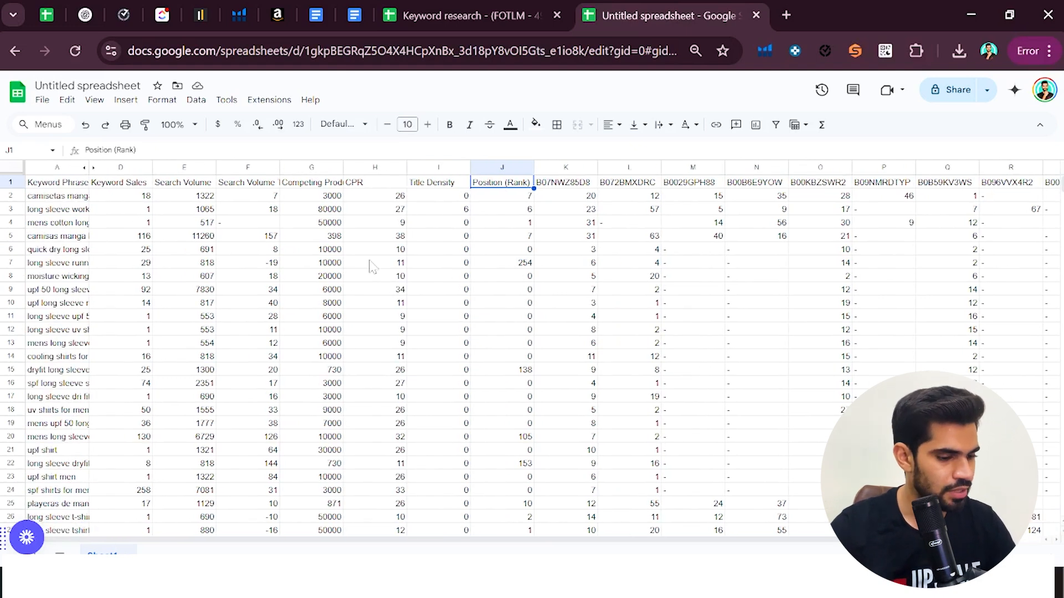
pyautogui.hotkey('ctrl', 'a')
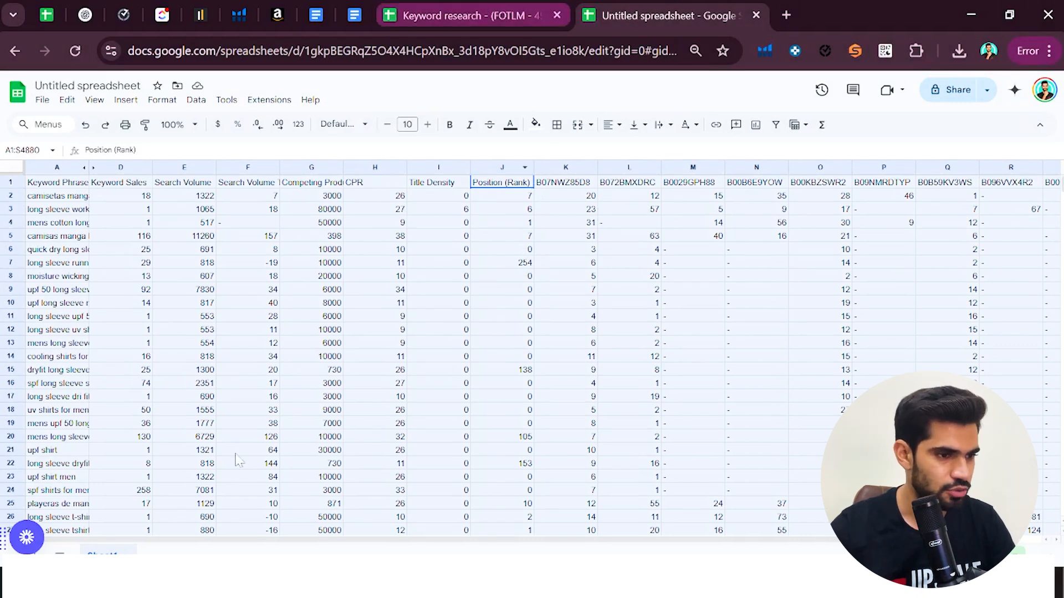
pyautogui.hotkey('ctrl', 'shift', 'Tab')
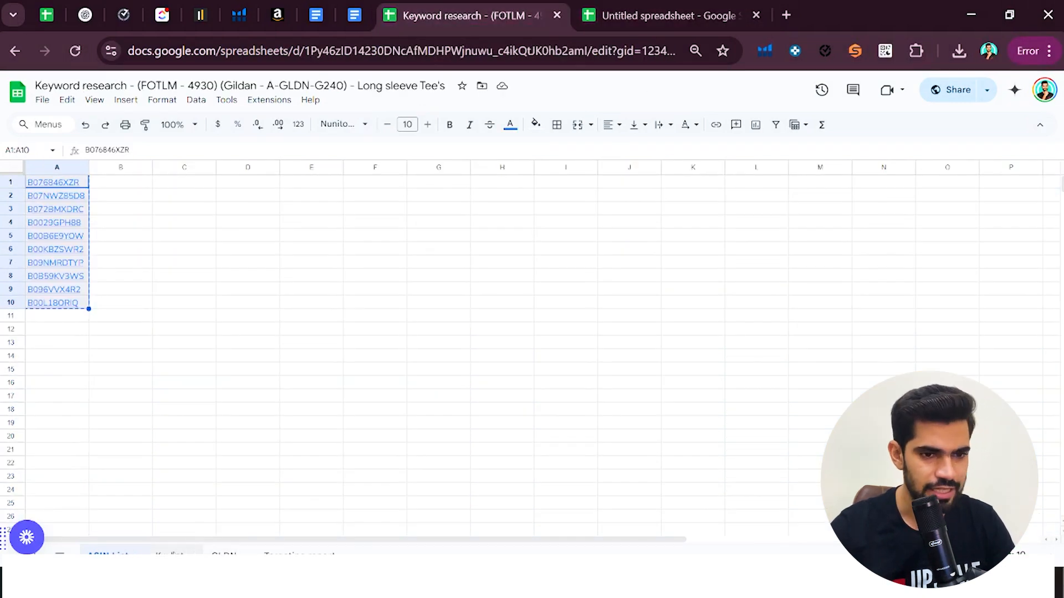
pyautogui.hotkey('ctrl', 'shift', 'pagedown')
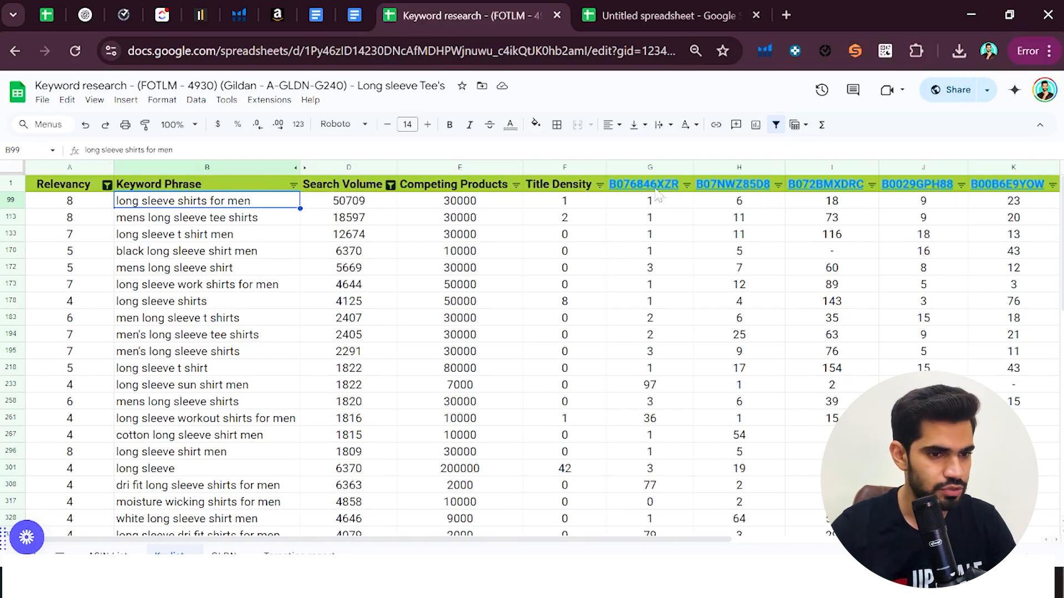
# Open the Relevancy formula in cell A99, for the keyword "long sleeve shirts for men", to examine how it is built
pyautogui.moveTo(655, 191)
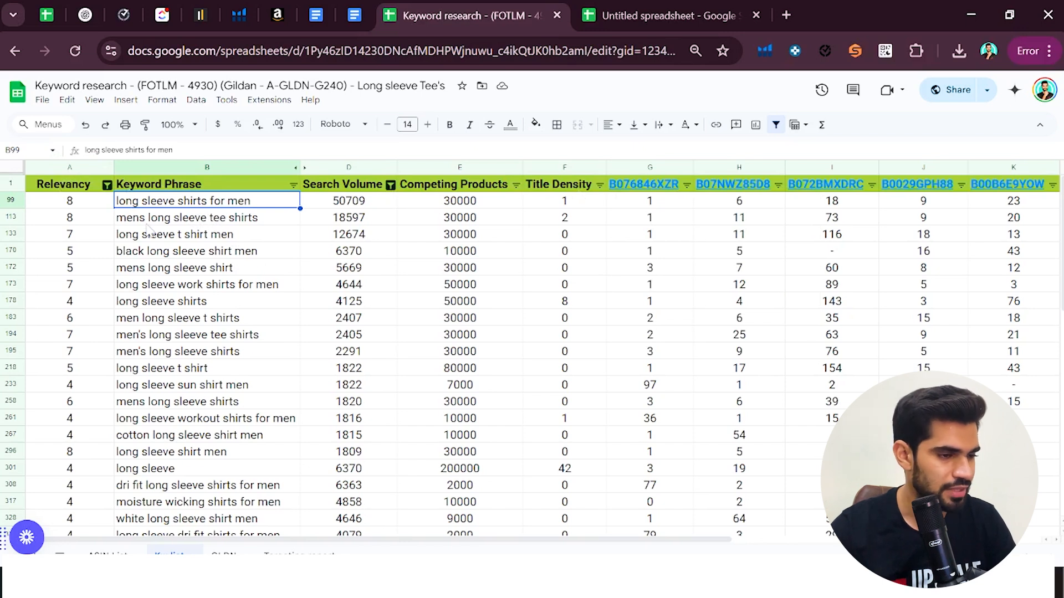
pyautogui.click(72, 202)
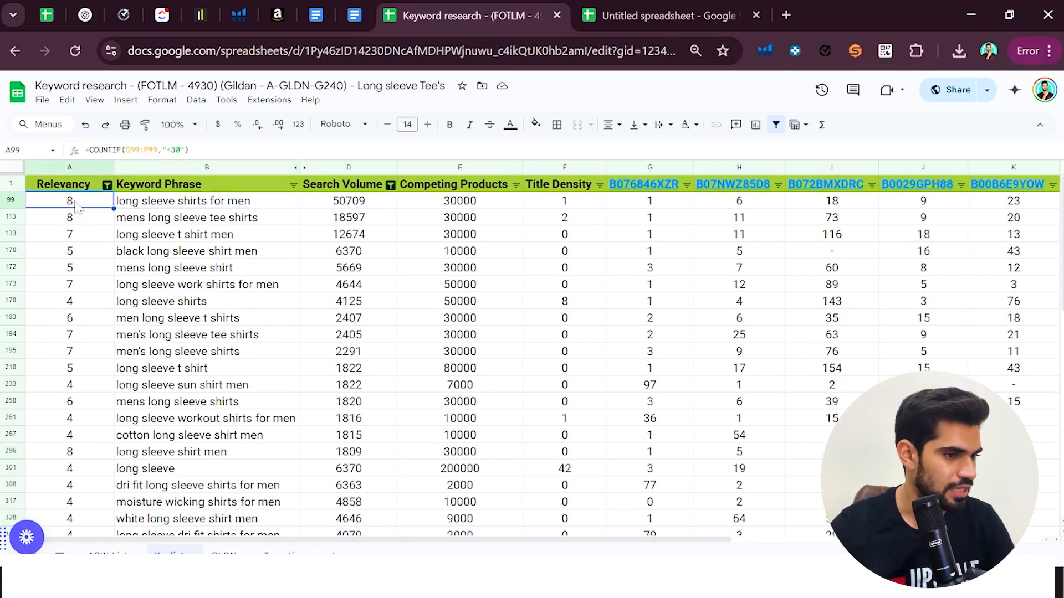
pyautogui.doubleClick(76, 203)
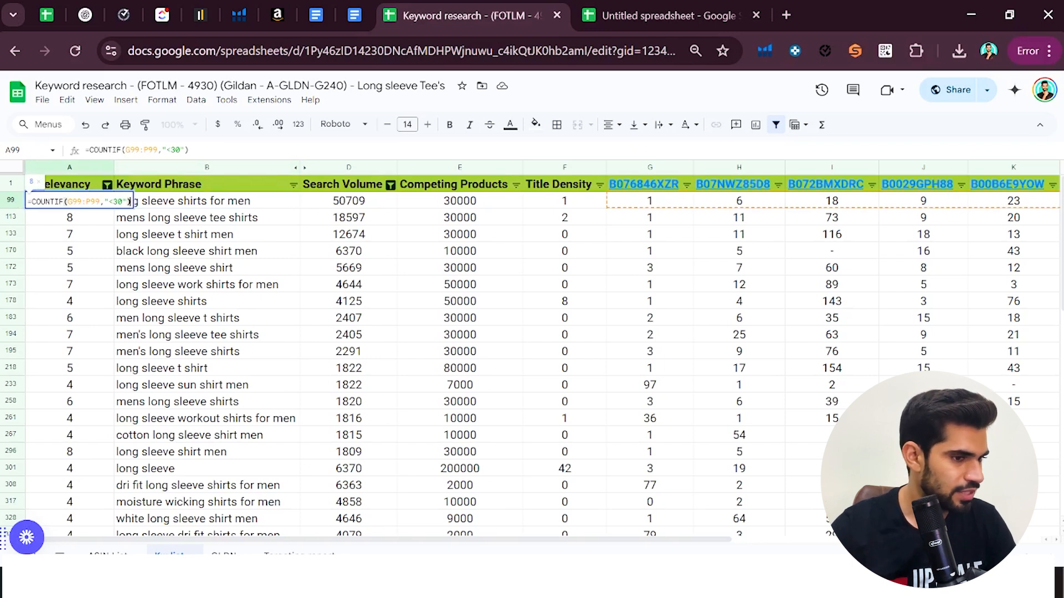
# Clear the Relevancy cell A99 and rebuild its formula as =COUNTIF(G99:P99,"<30") across all competitor rank columns
pyautogui.click(165, 214)
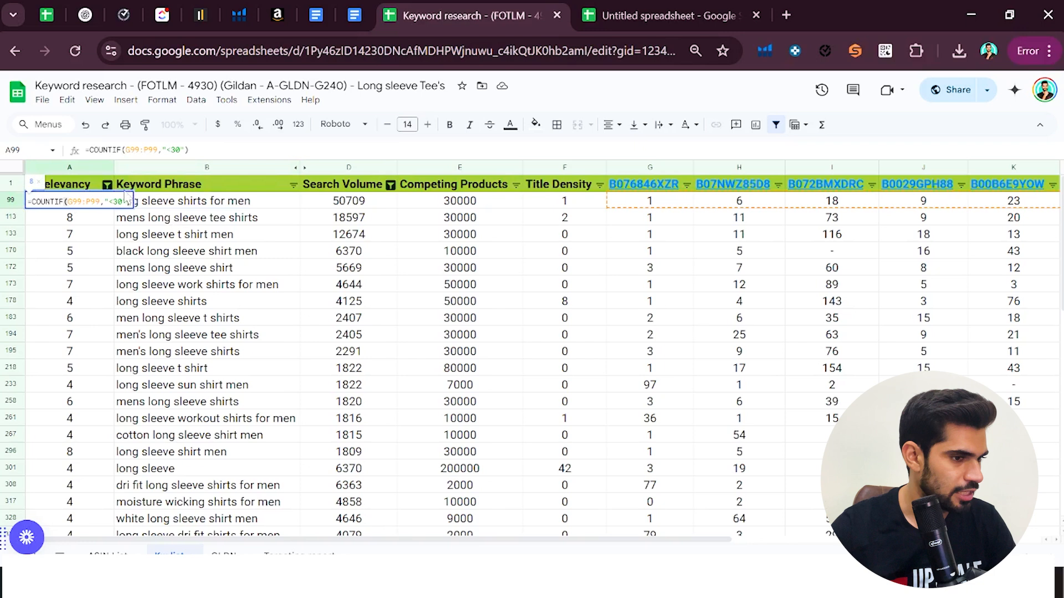
pyautogui.click(72, 202)
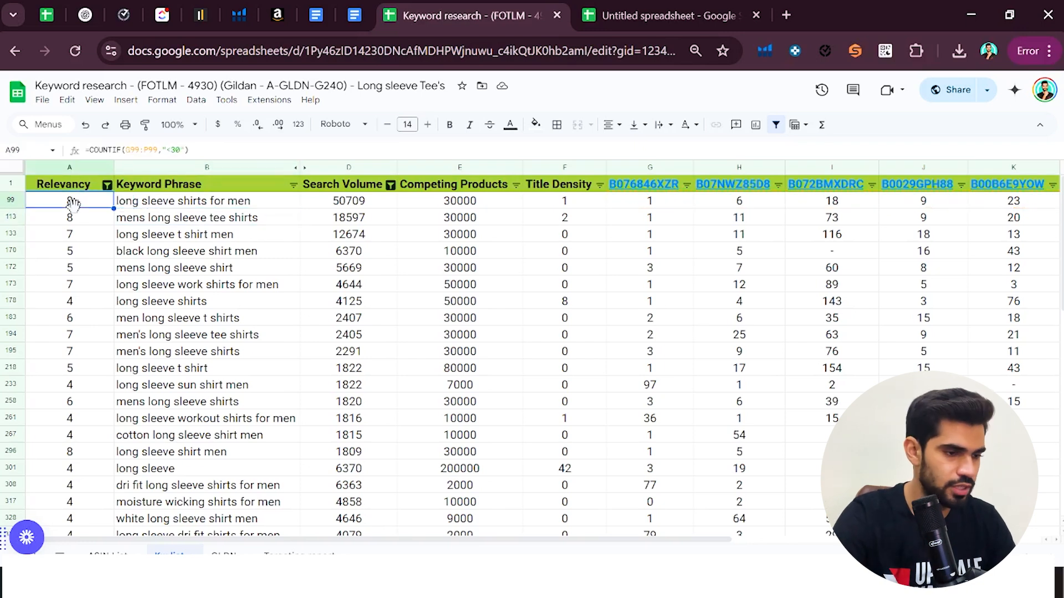
pyautogui.press('Delete')
pyautogui.write('=')
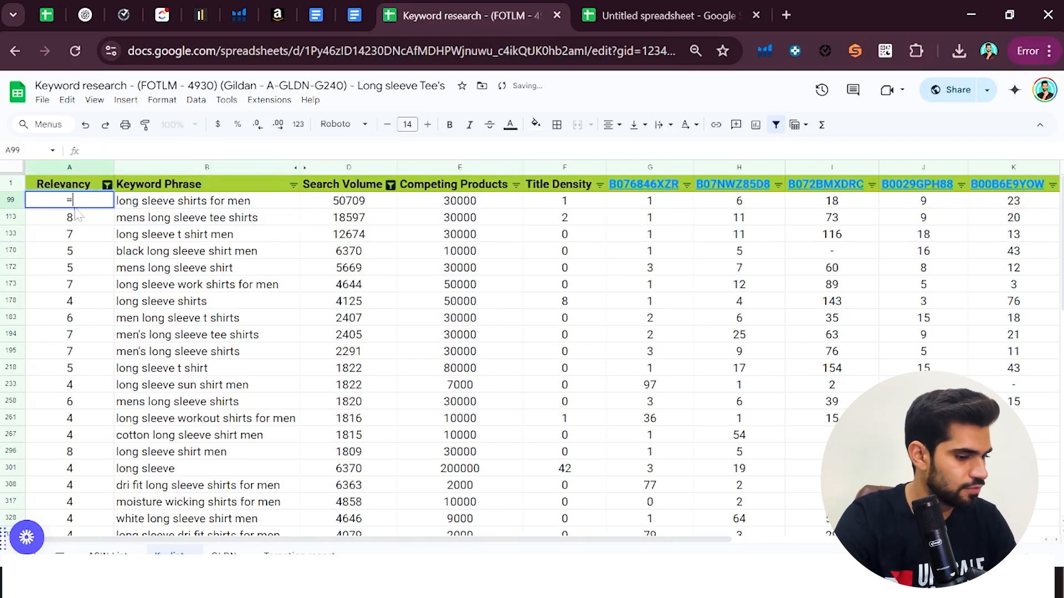
pyautogui.write('COUNTIF')
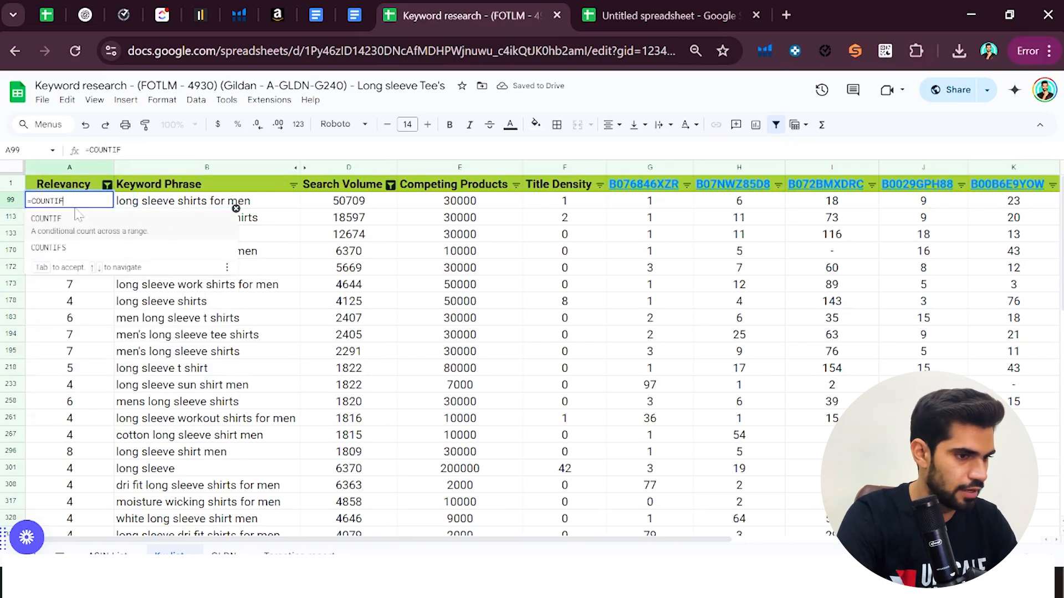
pyautogui.write('(')
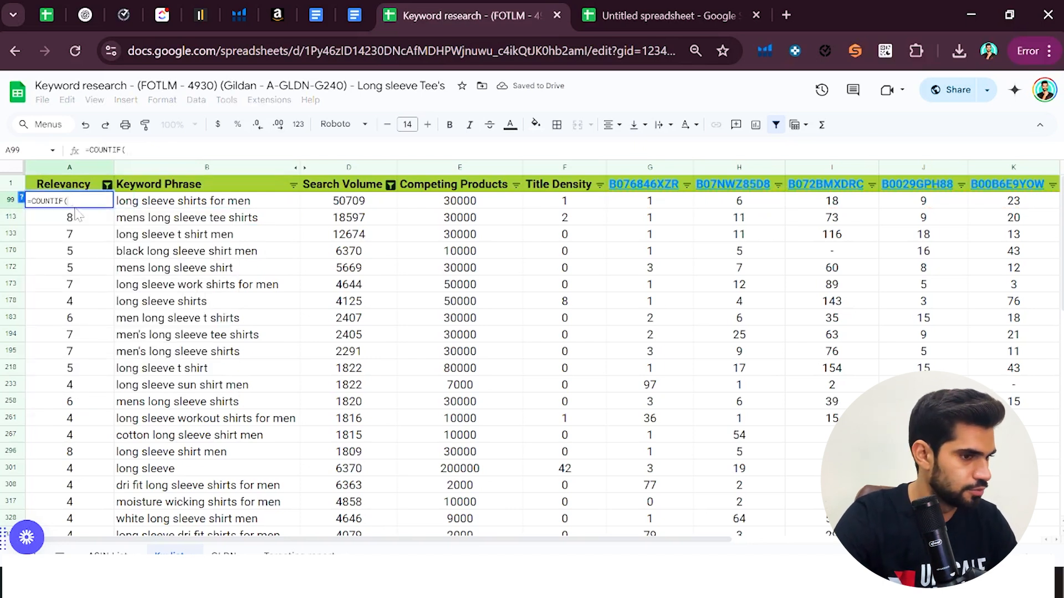
pyautogui.click(624, 198)
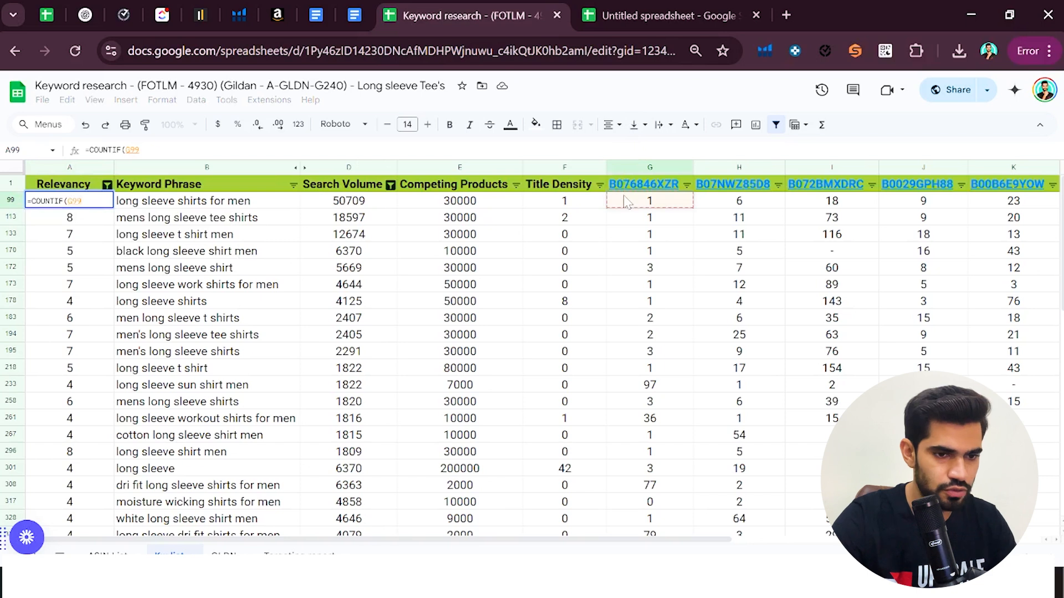
pyautogui.hotkey('ctrl', 'shift', 'Right')
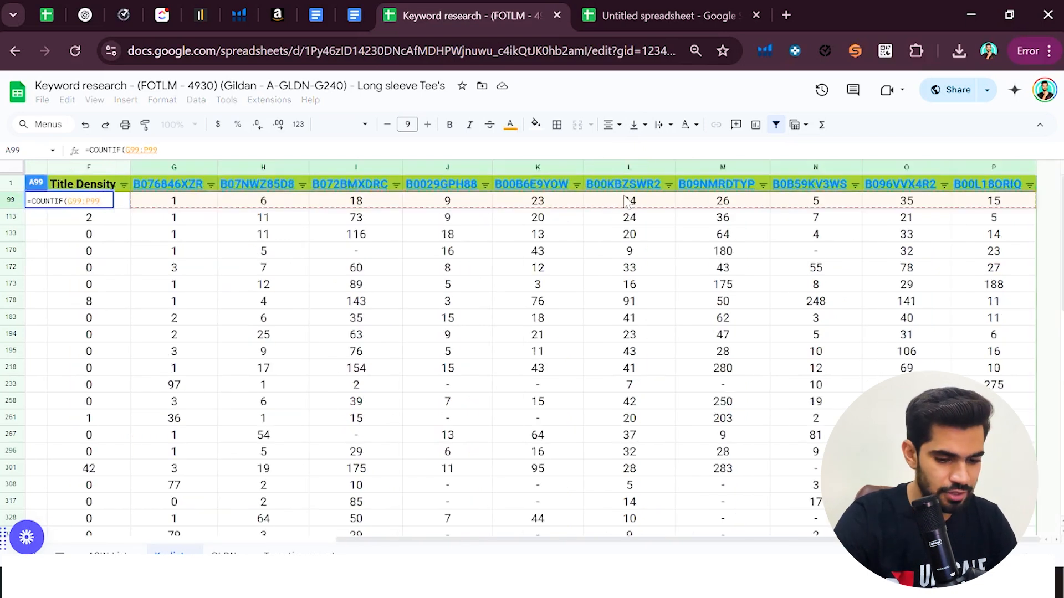
pyautogui.write(',"')
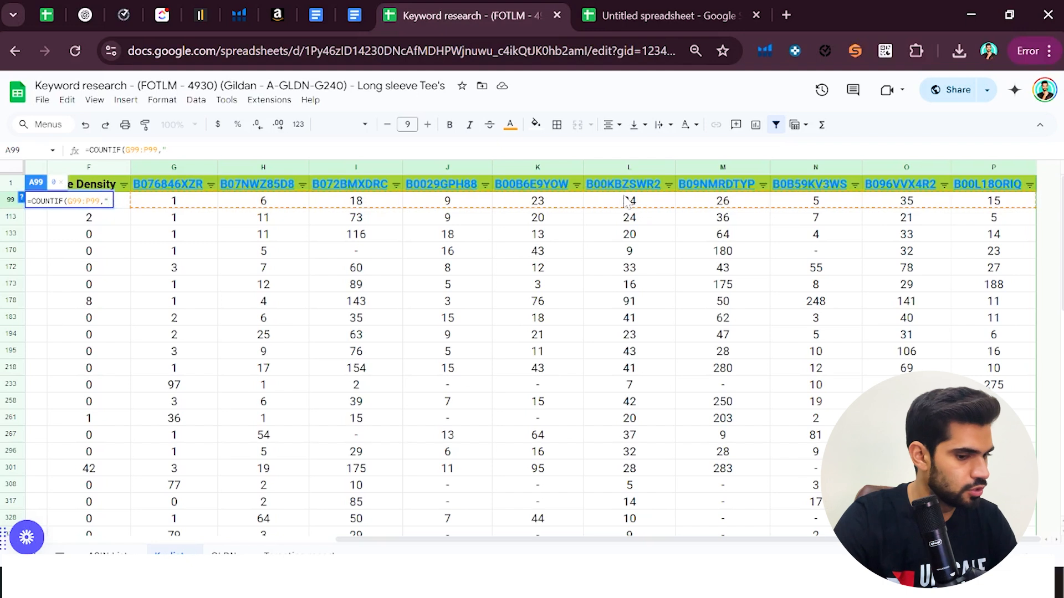
pyautogui.write('<')
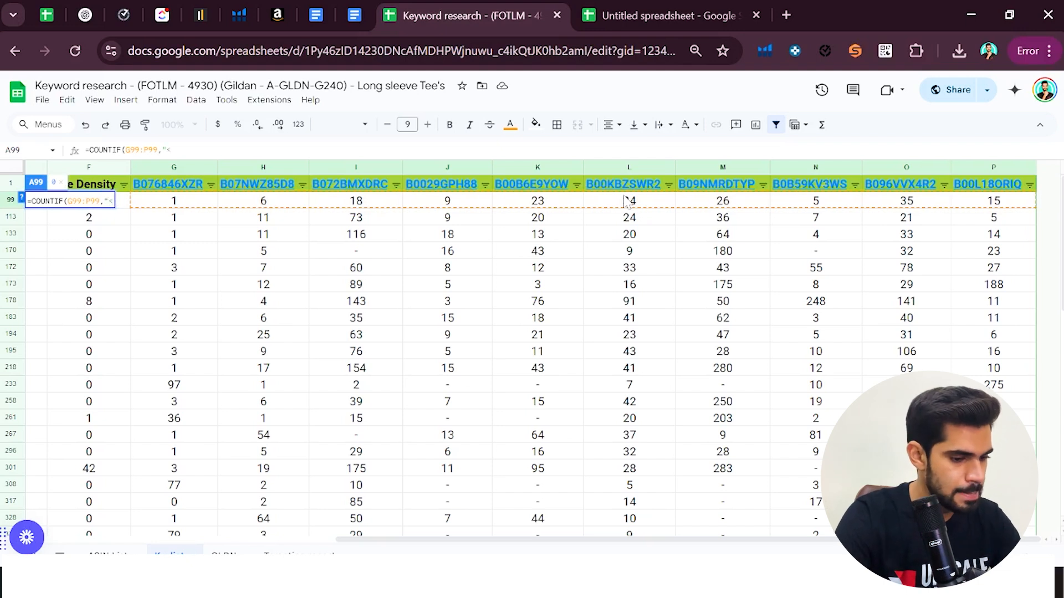
pyautogui.write('30')
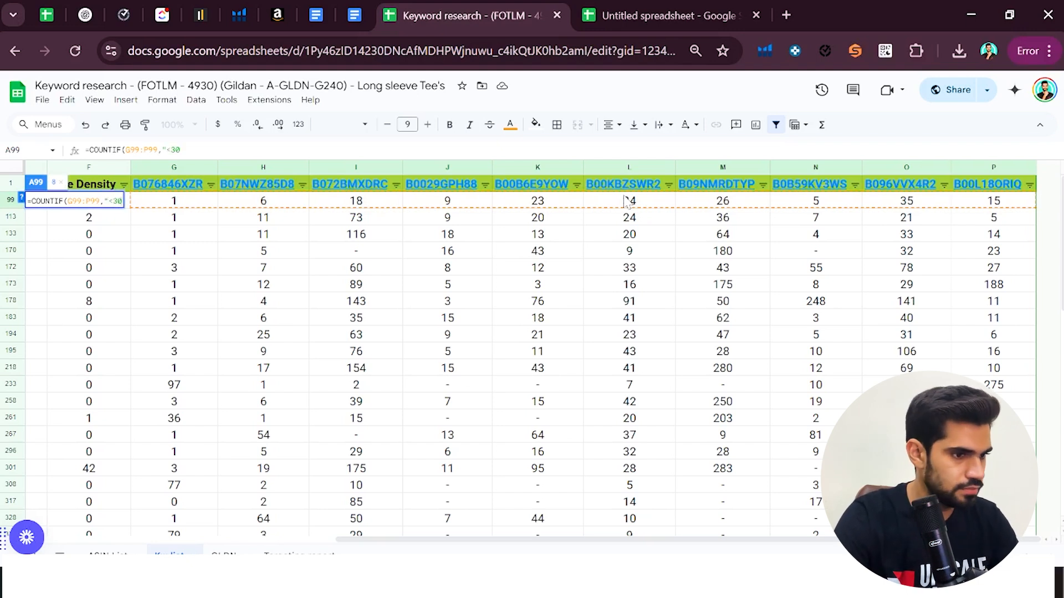
pyautogui.write('"')
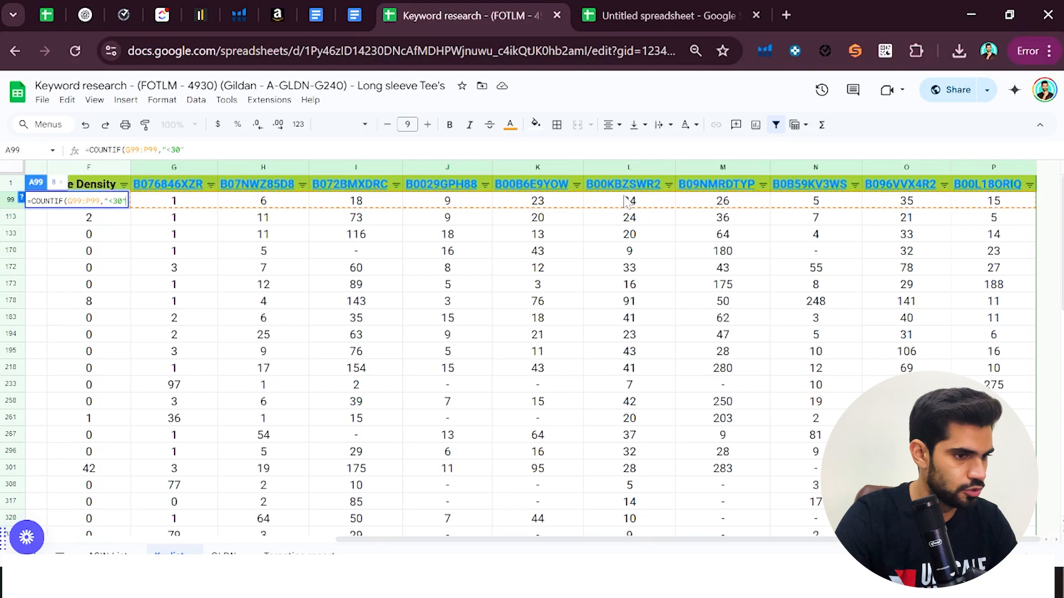
pyautogui.write(')')
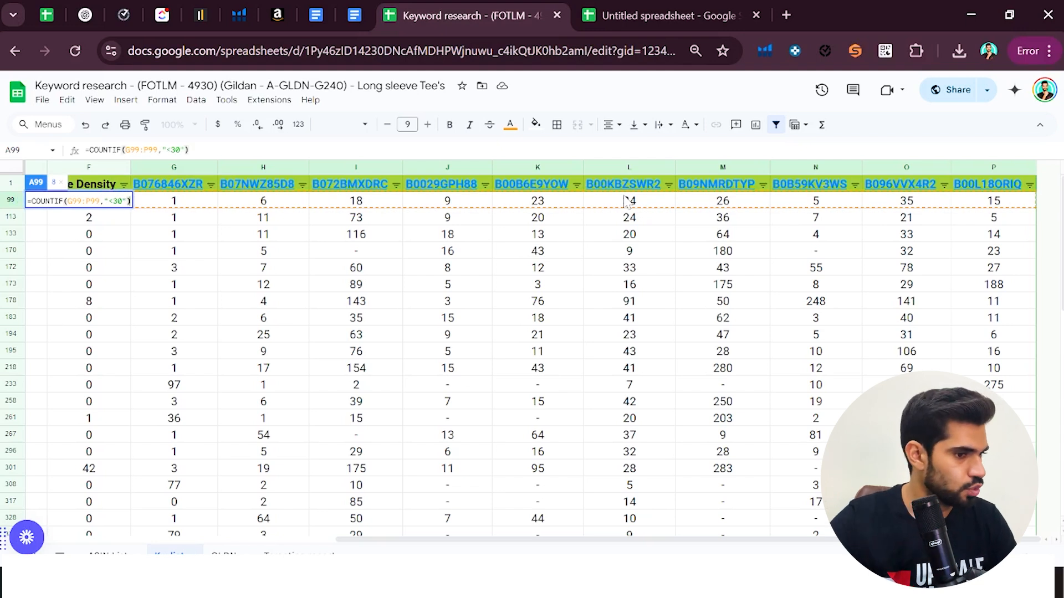
pyautogui.press('Return')
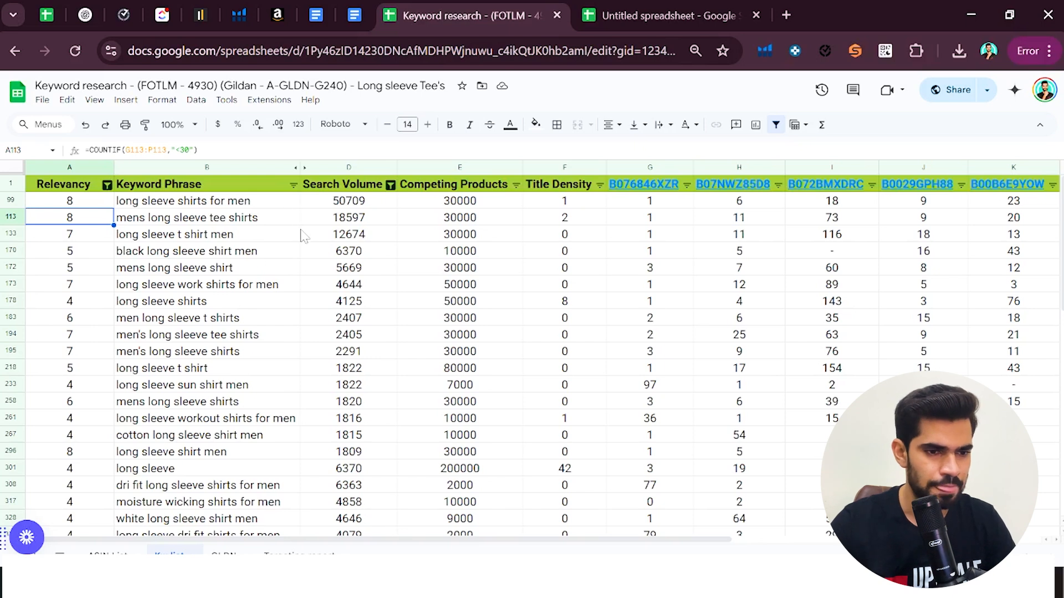
# Examine the Relevancy score of "long sleeve shirts for men" and which score values the Relevancy column's filter includes, leaving the filter unchanged
pyautogui.click(86, 205)
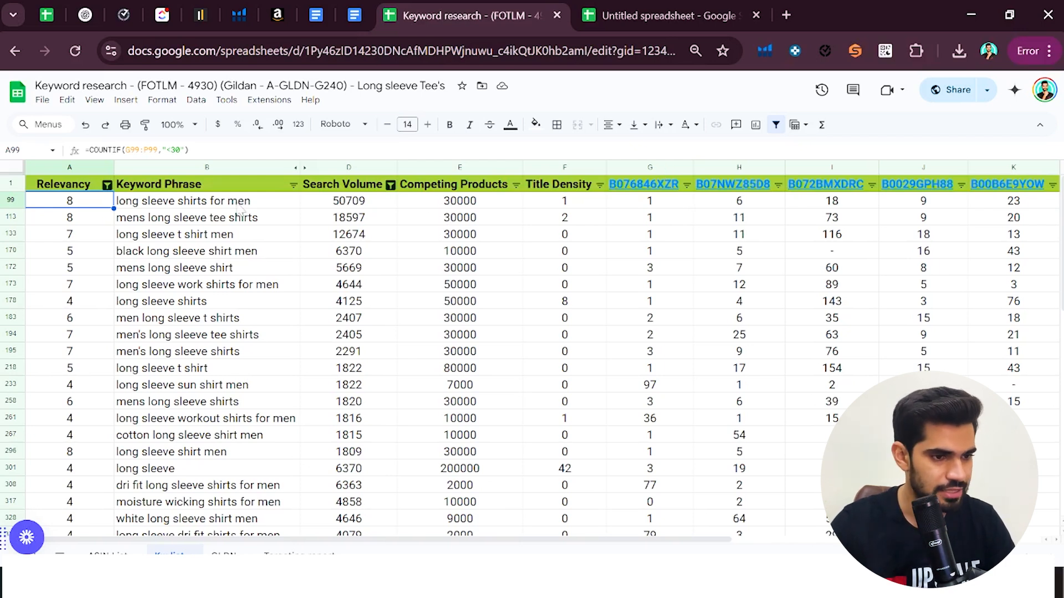
pyautogui.click(240, 207)
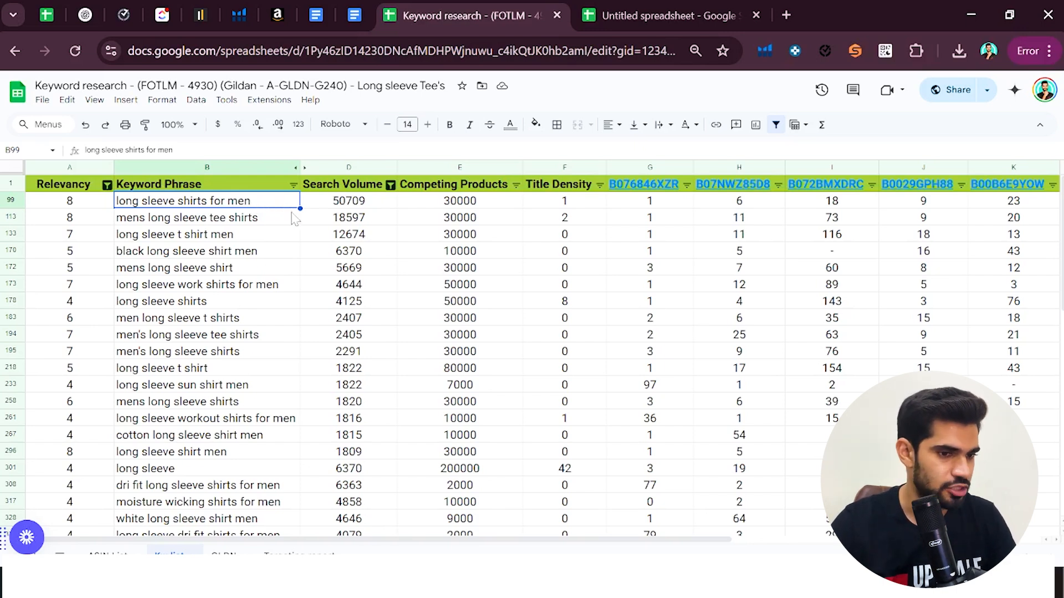
pyautogui.click(106, 205)
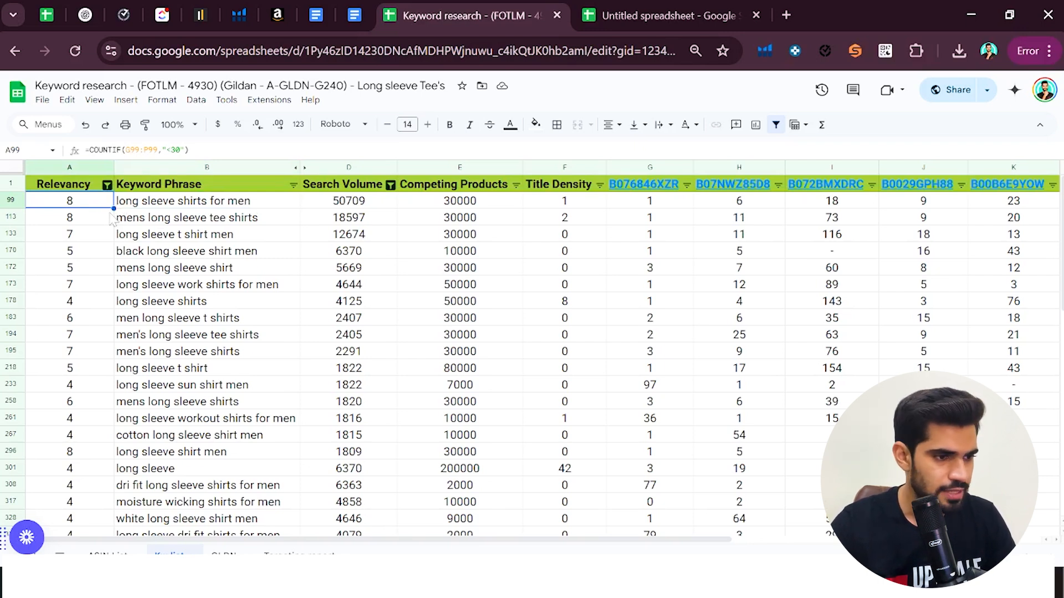
pyautogui.click(107, 185)
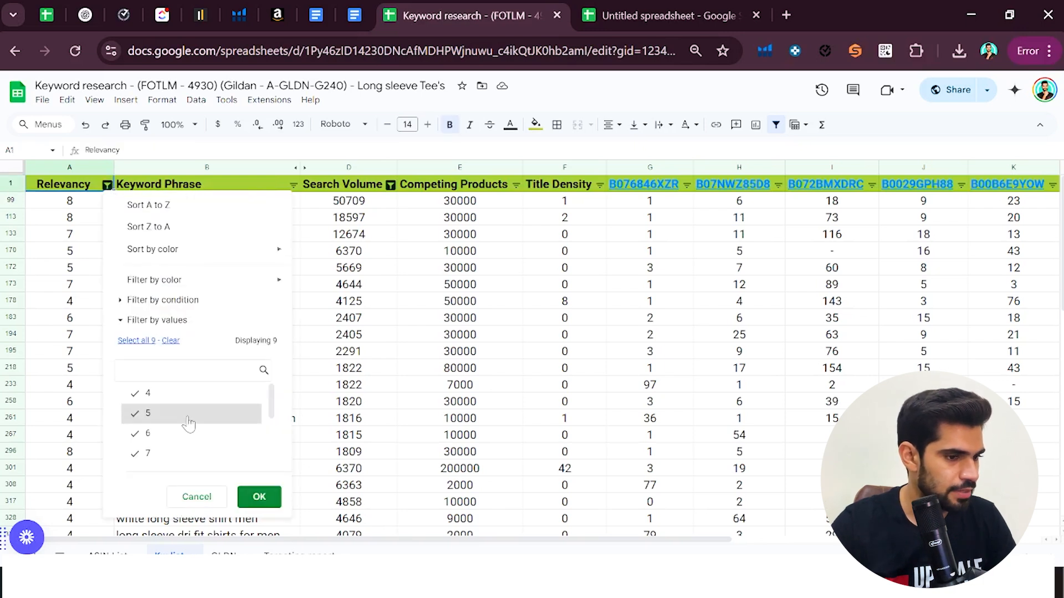
pyautogui.scroll(-3, 189, 423)
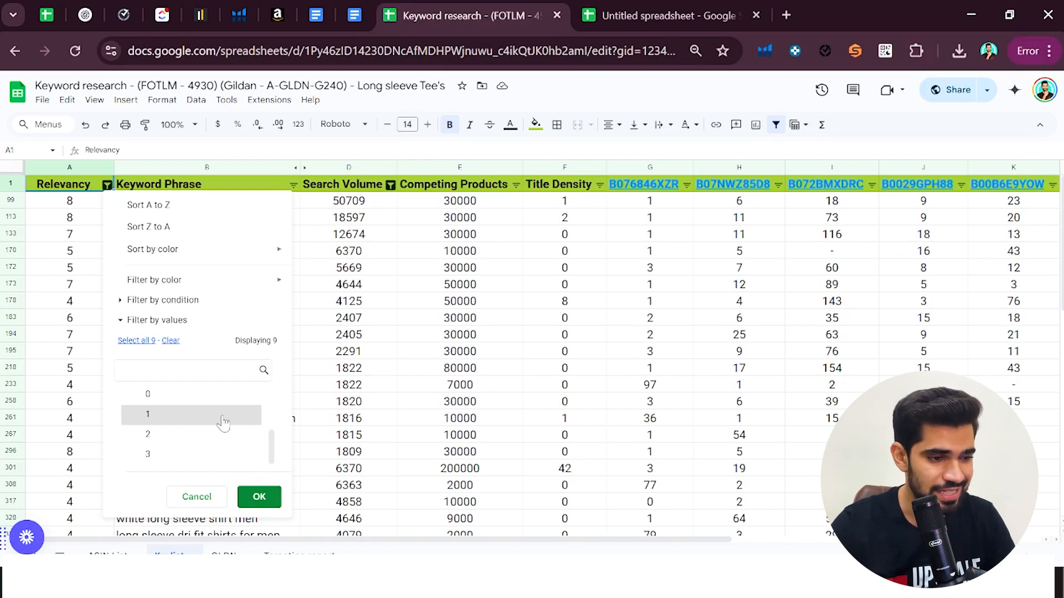
pyautogui.scroll(-2, 217, 426)
pyautogui.scroll(-3, 217, 426)
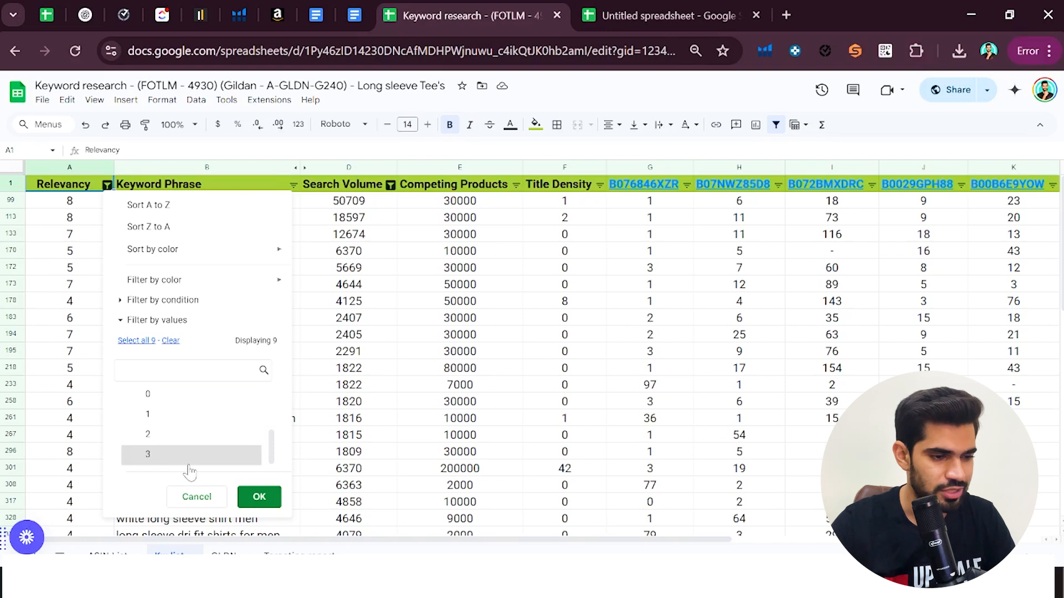
pyautogui.click(208, 500)
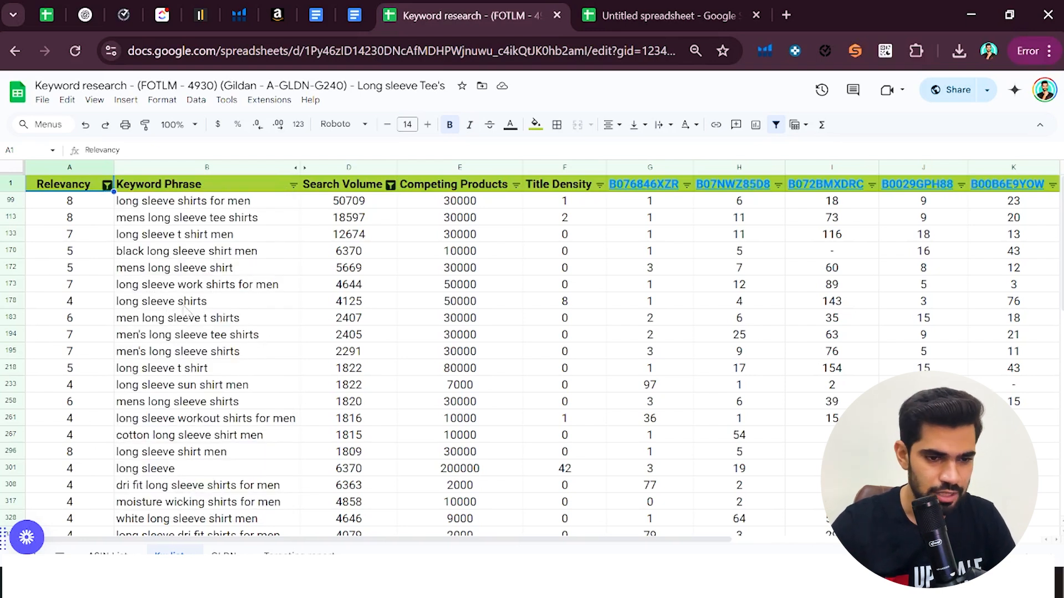
# Look through the filtered keyword list and select the whole Keyword Phrase column to check the keyword count
pyautogui.scroll(-5, 183, 352)
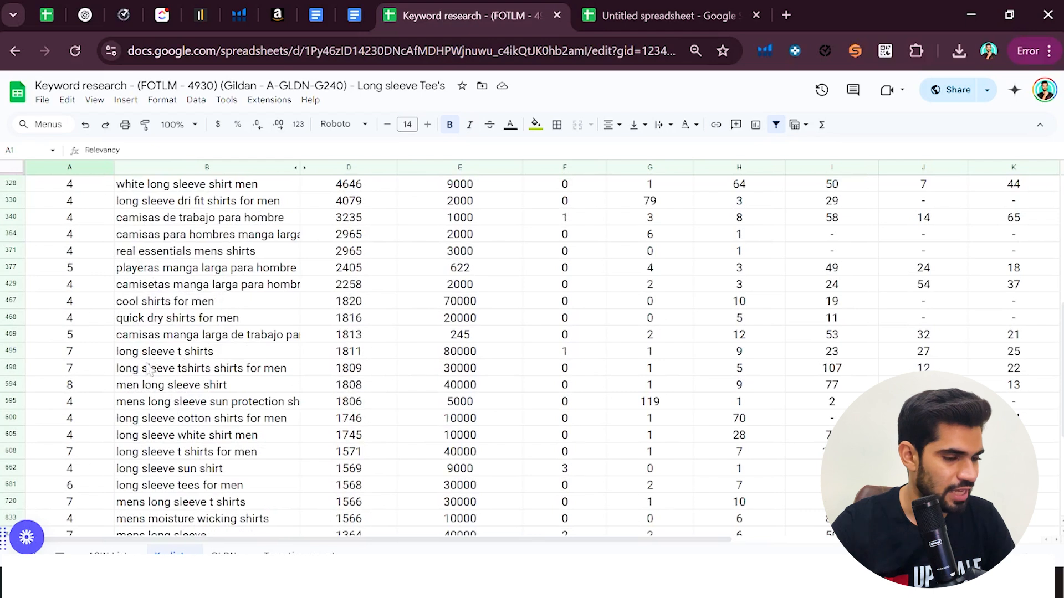
pyautogui.scroll(5, 151, 360)
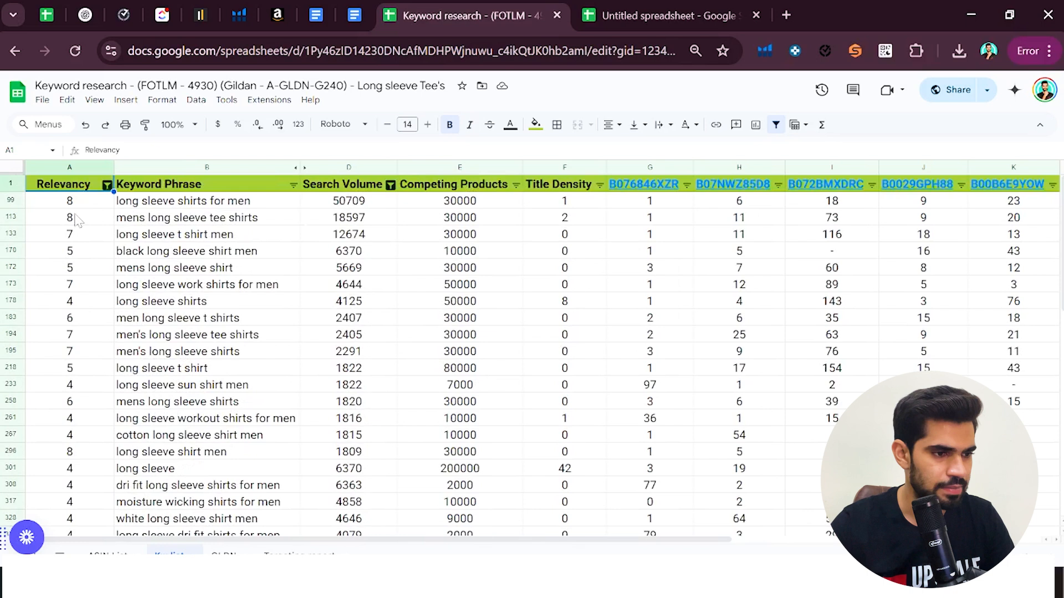
pyautogui.click(188, 166)
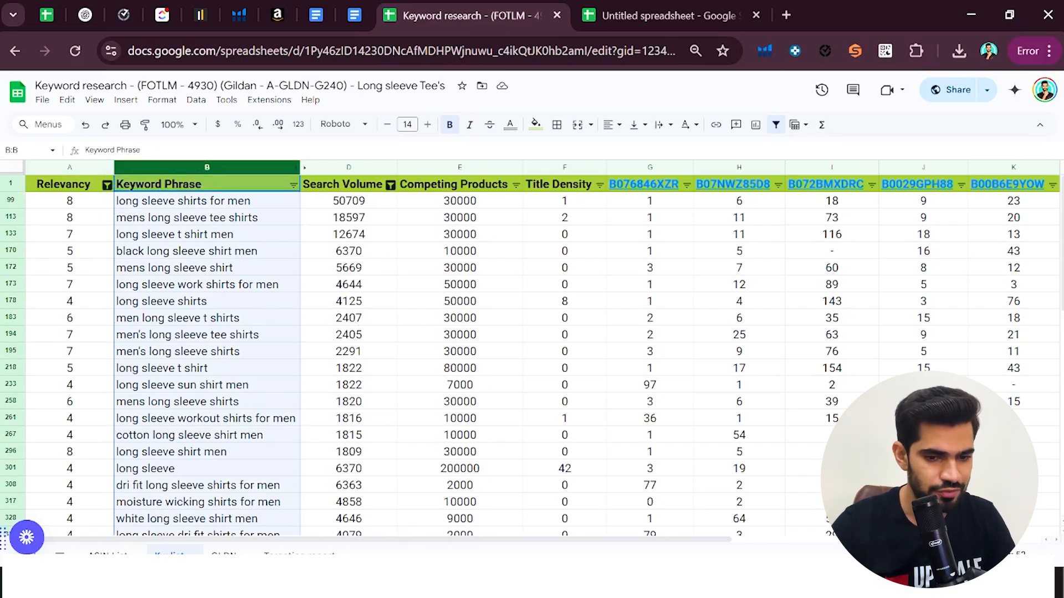
# Set the Search Volume filter condition to greater than 500
pyautogui.click(391, 185)
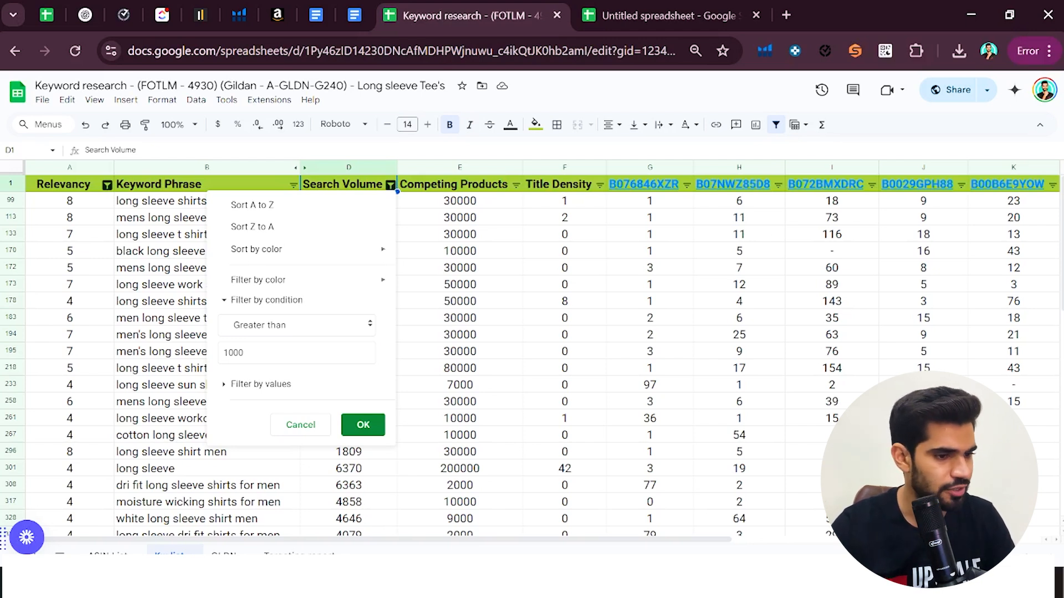
pyautogui.doubleClick(234, 353)
pyautogui.write('5')
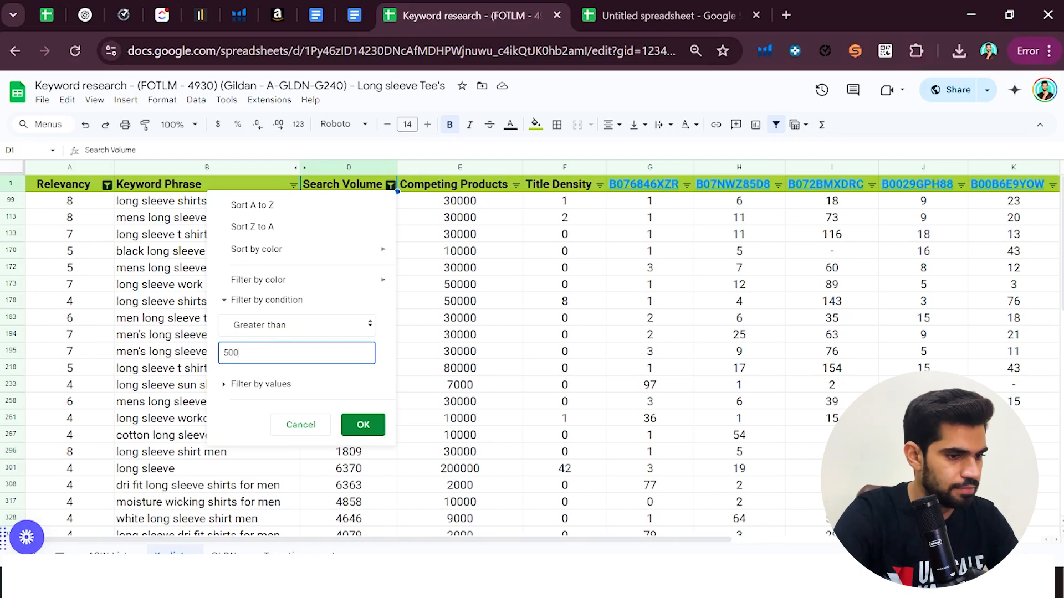
pyautogui.click(364, 430)
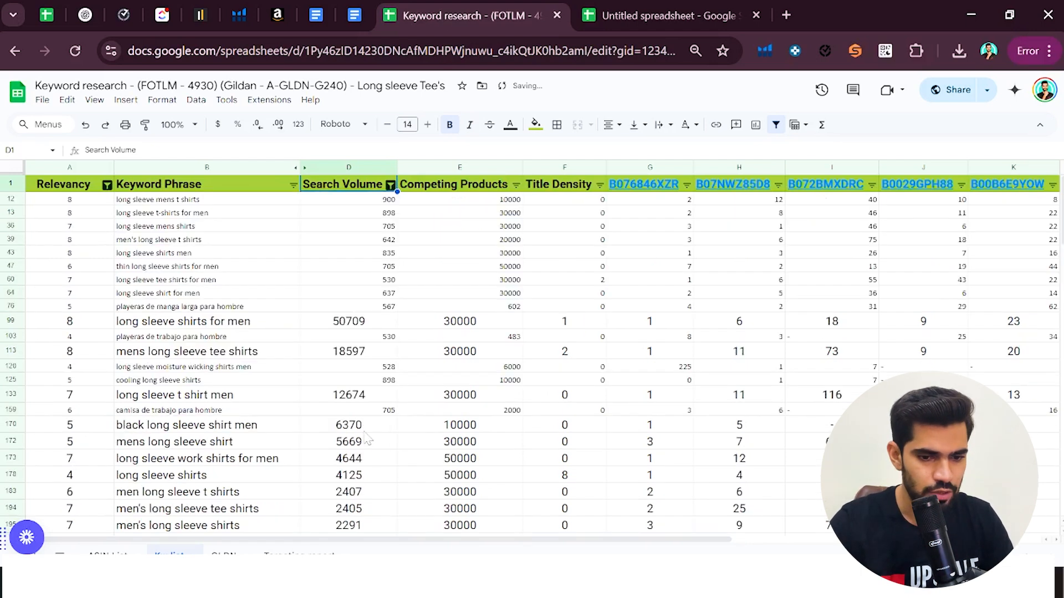
# Check the keyword count and the longer list in the Keyword Phrase column, and undo the Search Volume filter change
pyautogui.click(240, 166)
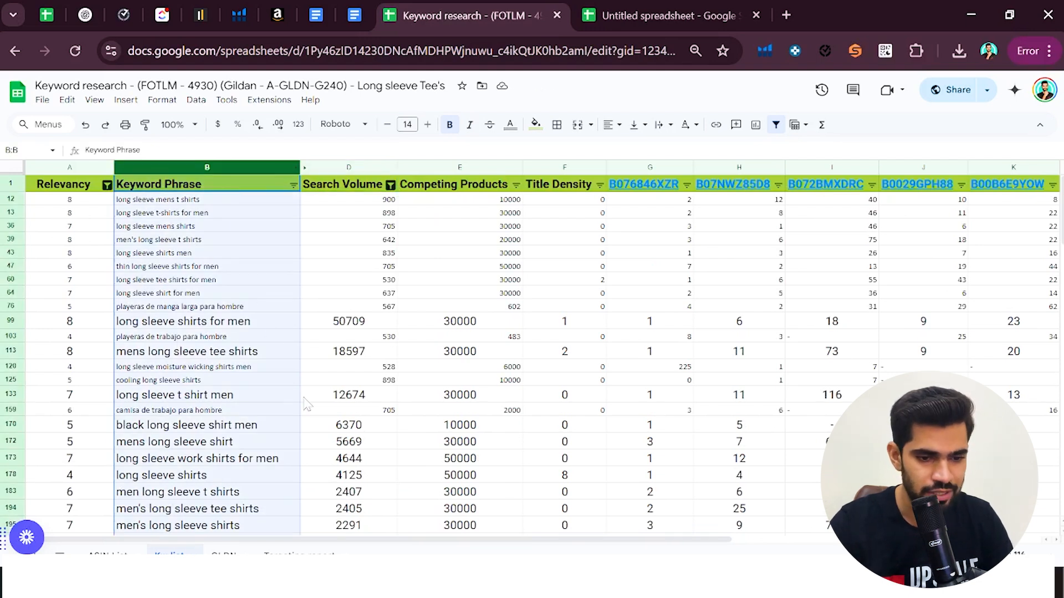
pyautogui.scroll(-15, 302, 407)
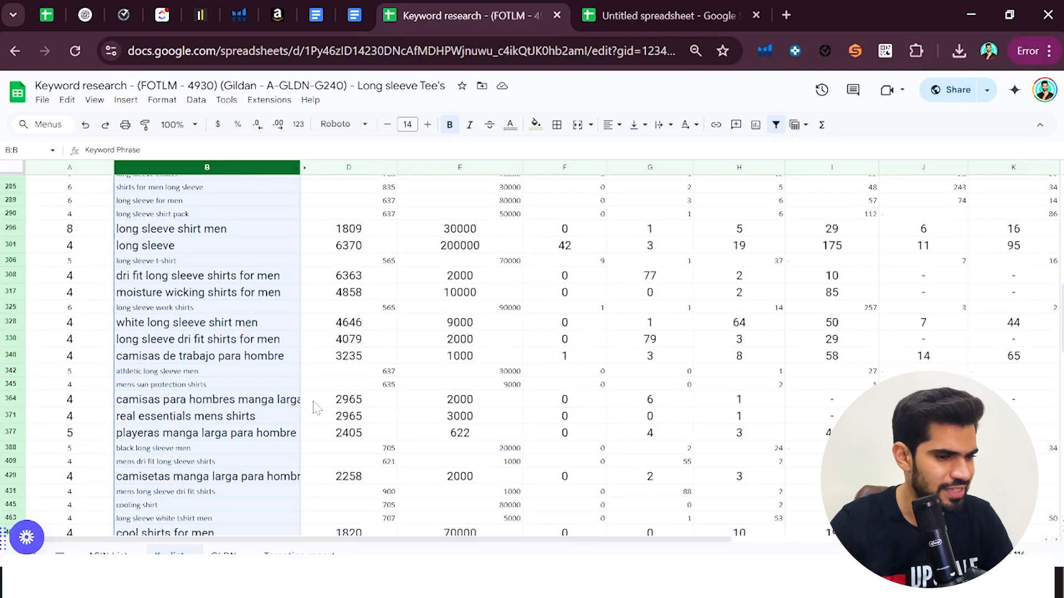
pyautogui.scroll(15, 310, 407)
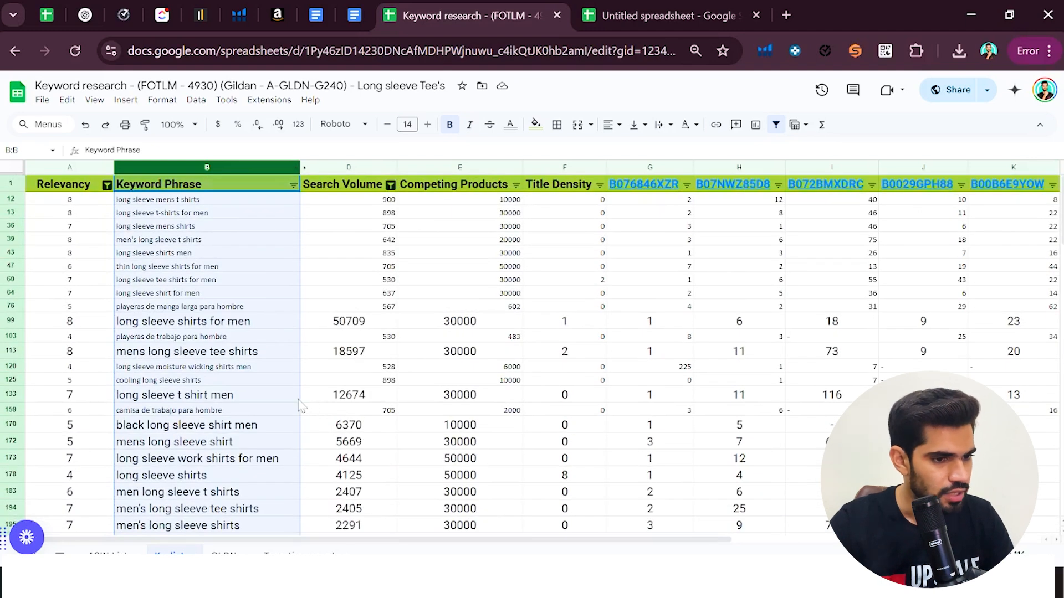
pyautogui.hotkey('ctrl', 'z')
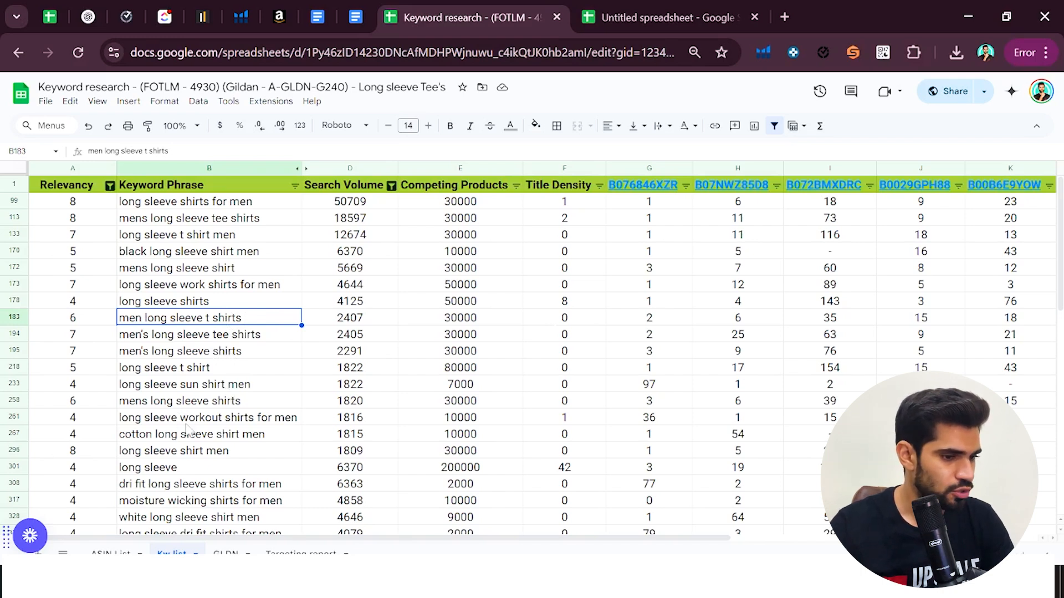
# Review individual keyword phrases for product fit, such as the cotton, dri fit and moisture wicking shirts, and the rest of the list
pyautogui.click(188, 438)
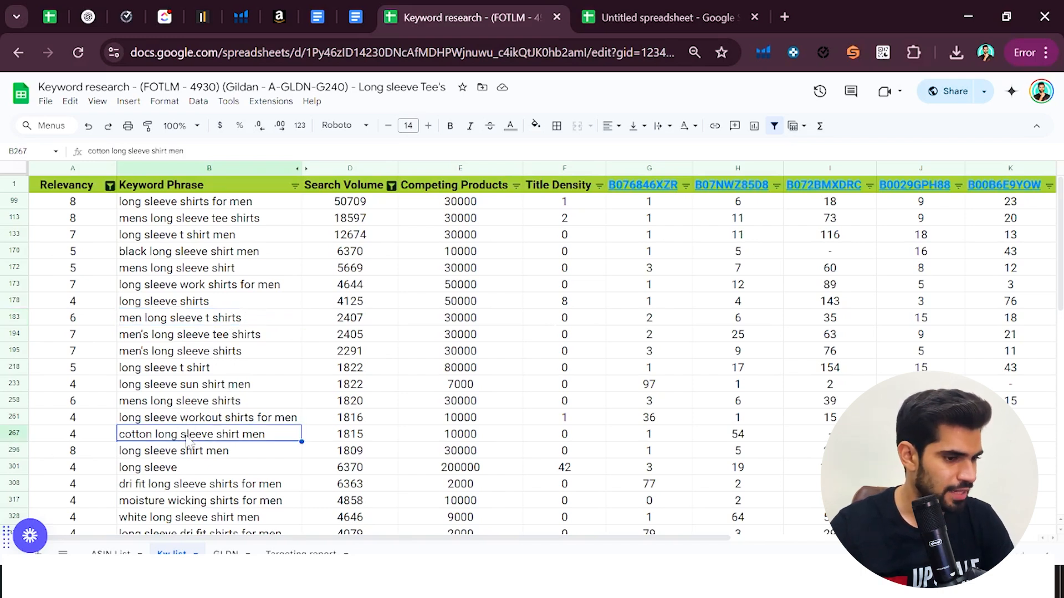
pyautogui.click(206, 487)
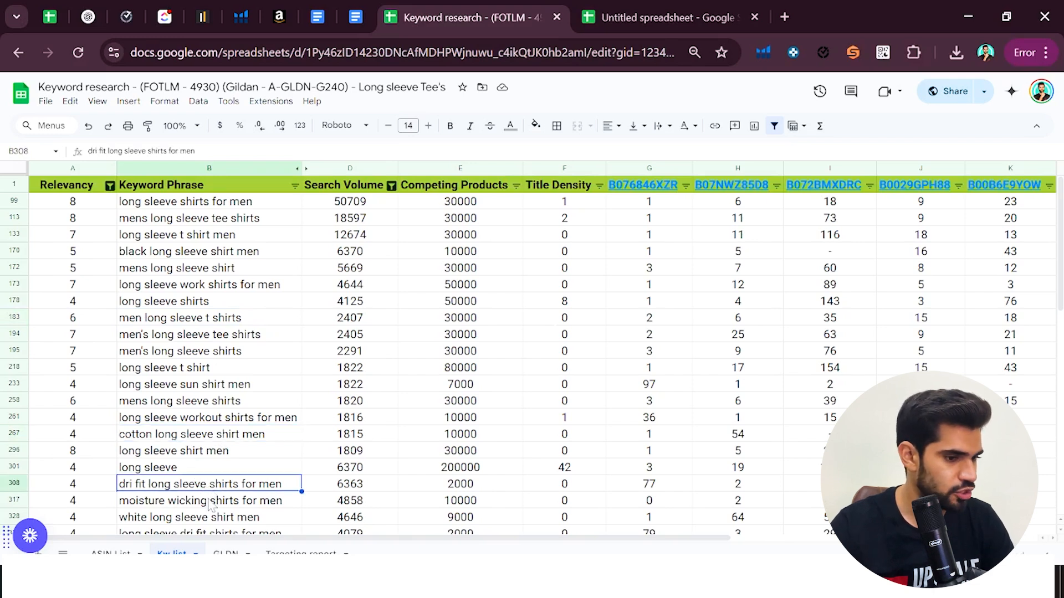
pyautogui.click(210, 504)
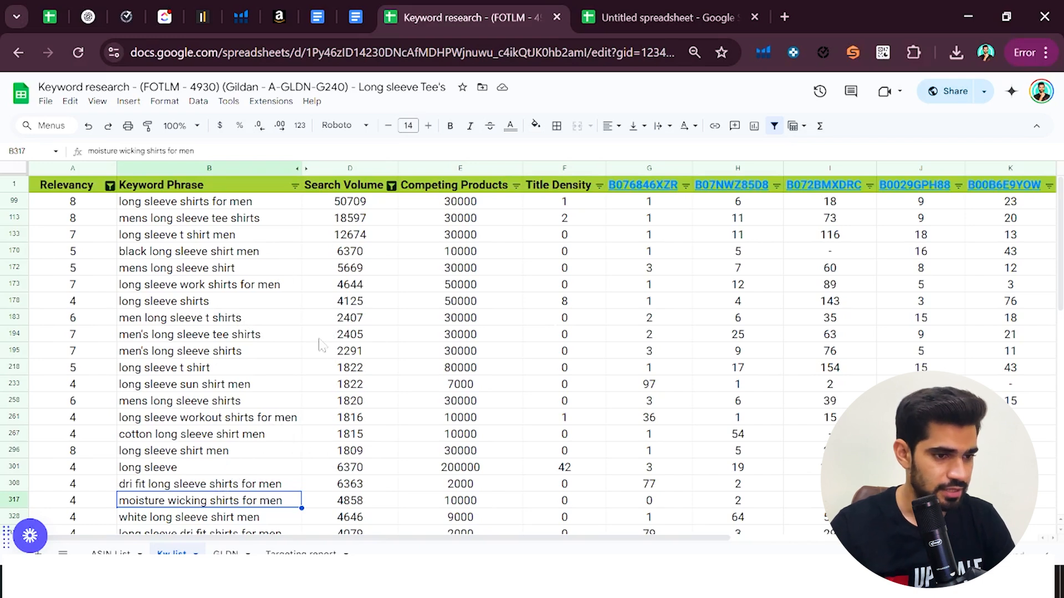
pyautogui.click(273, 206)
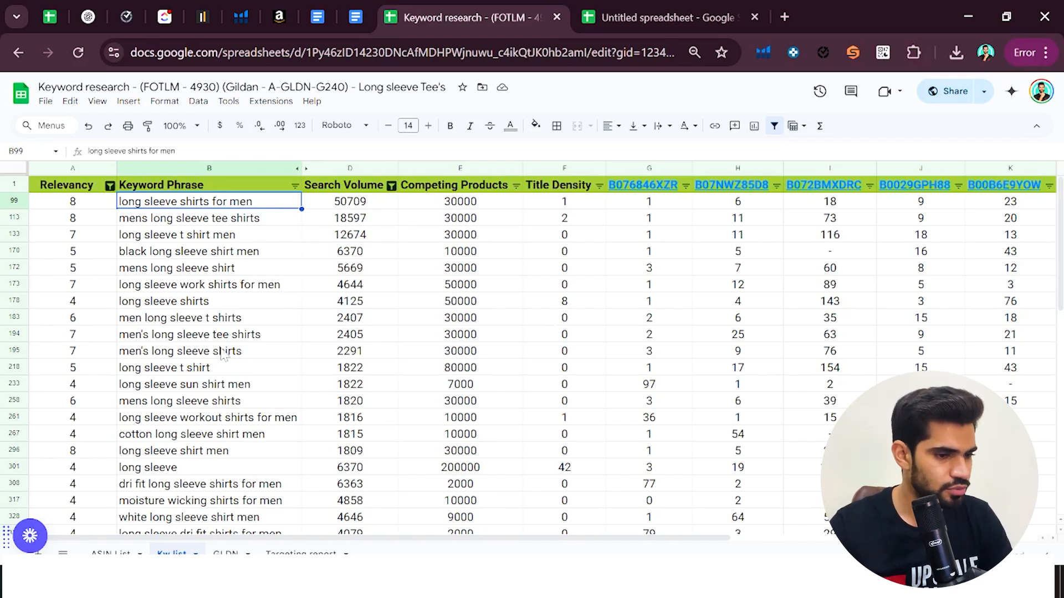
pyautogui.scroll(-2, 233, 399)
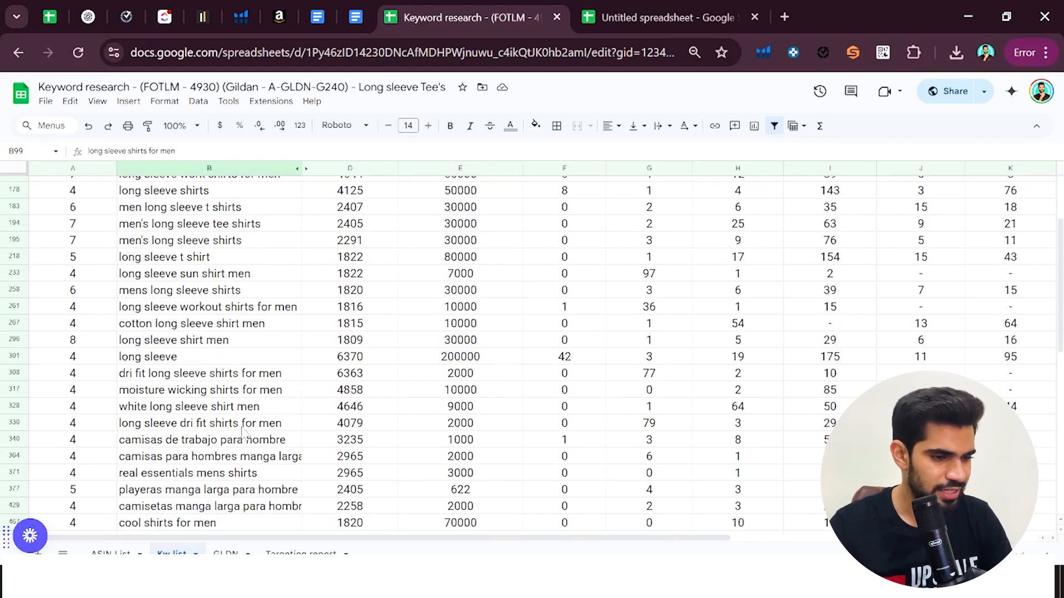
# Filter the Keyword Phrase column by values to only the phrases matching COTTON, and select their Search Volume cells
pyautogui.scroll(-4, 244, 430)
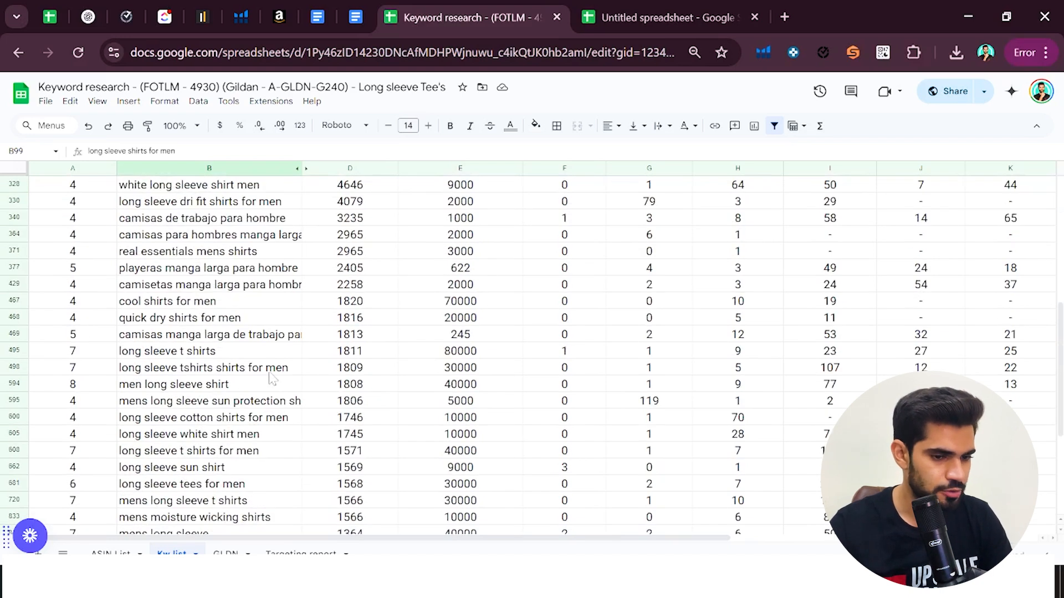
pyautogui.scroll(-2, 255, 456)
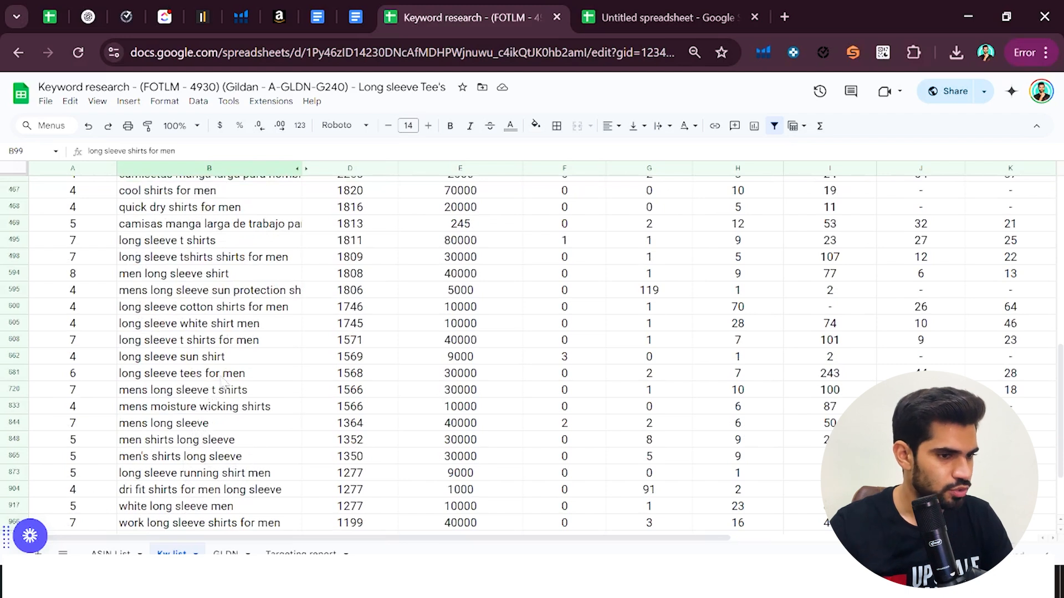
pyautogui.scroll(20, 250, 288)
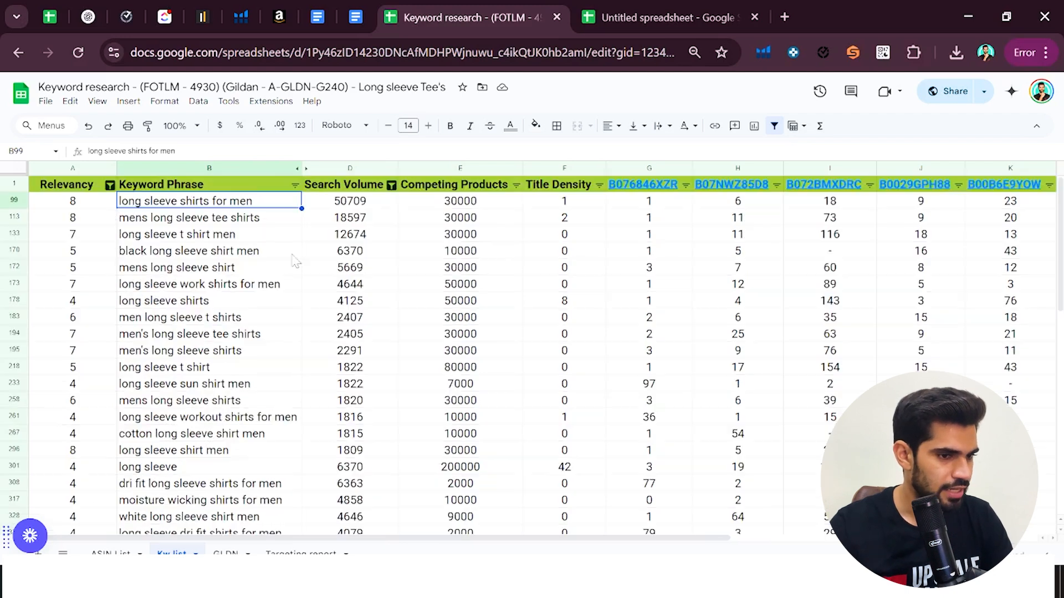
pyautogui.click(295, 187)
pyautogui.click(184, 339)
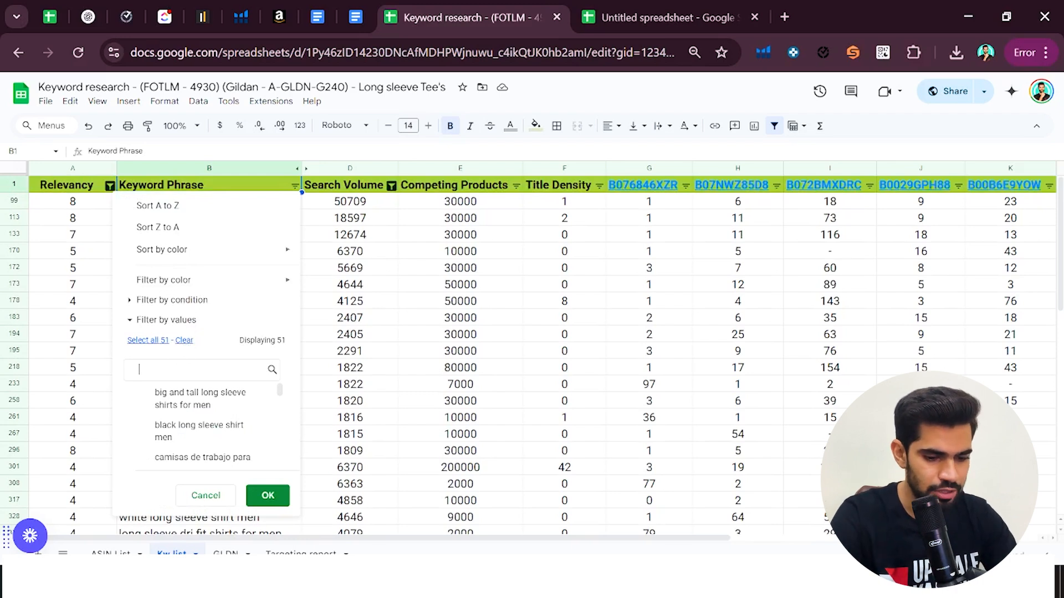
pyautogui.write('c')
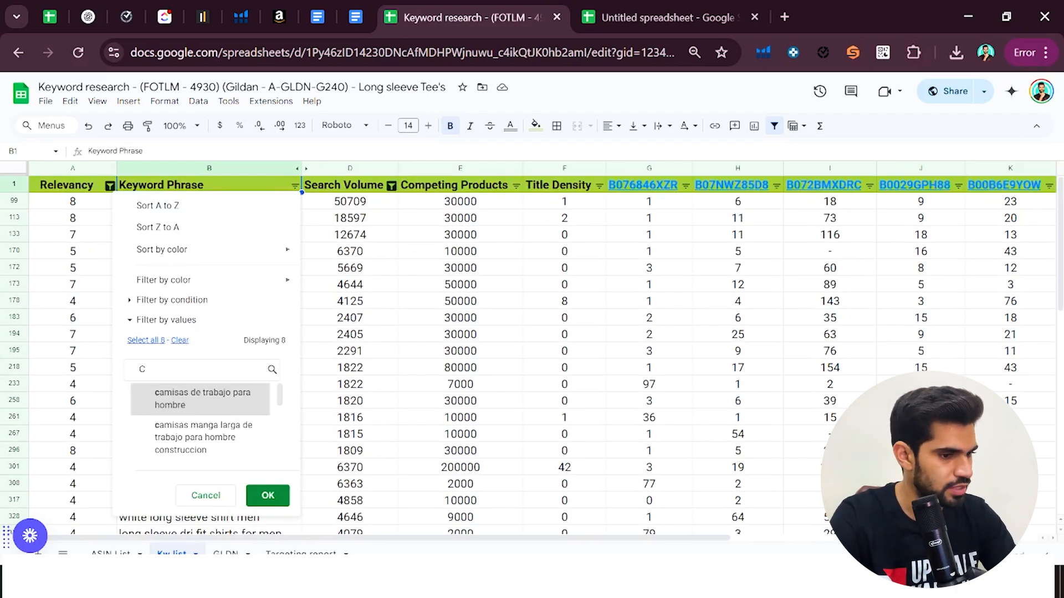
pyautogui.write('oo')
pyautogui.press('BackSpace')
pyautogui.write('tton')
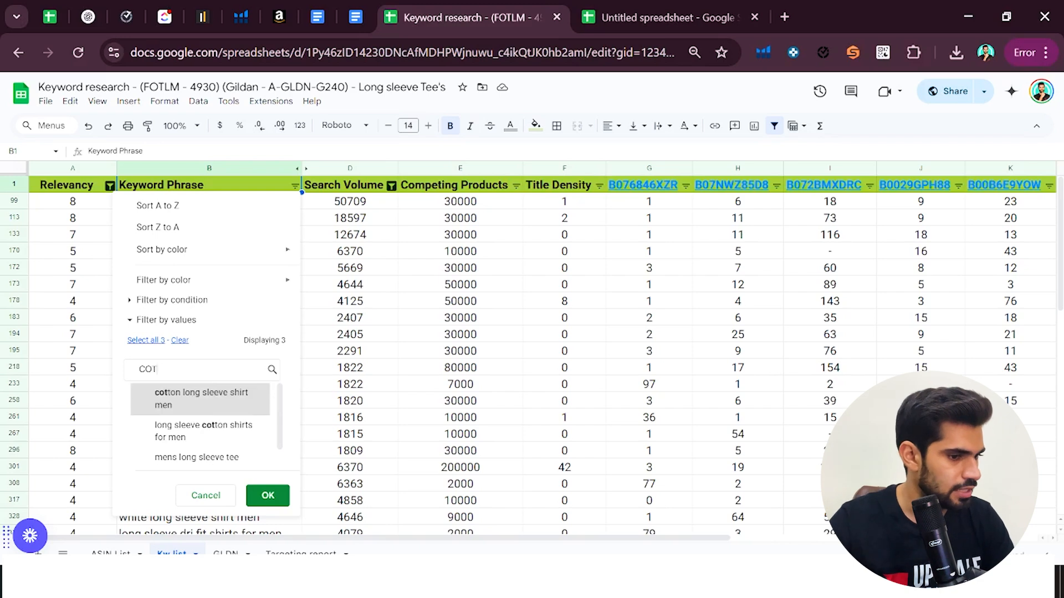
pyautogui.click(145, 340)
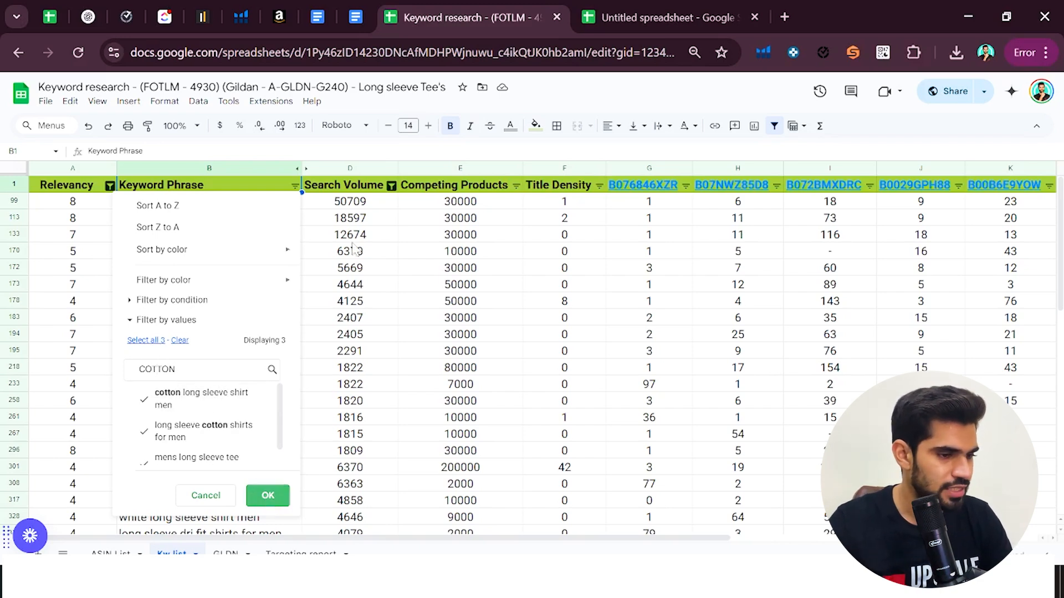
pyautogui.click(267, 495)
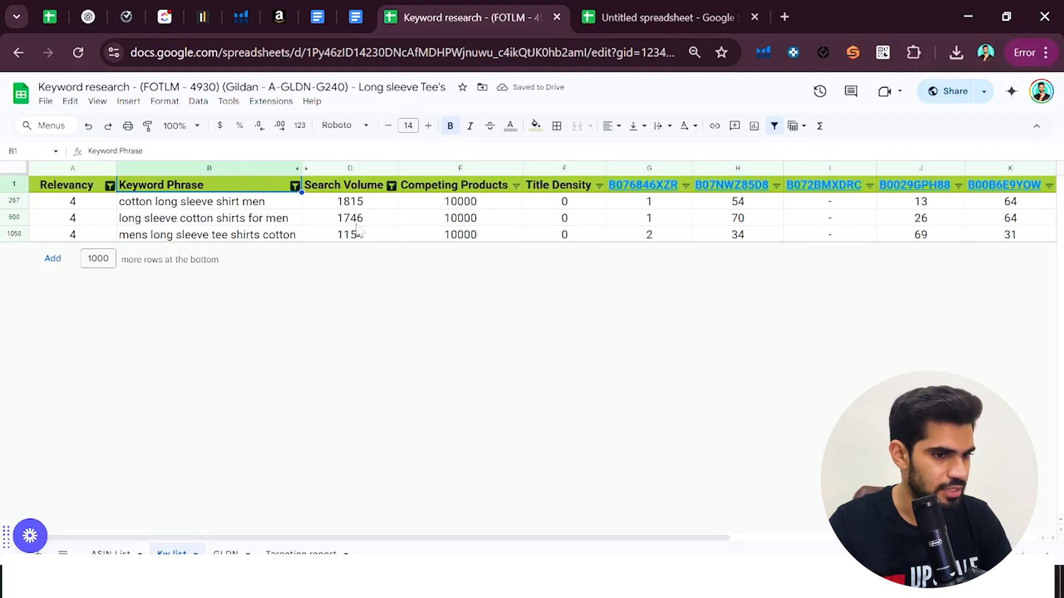
pyautogui.moveTo(355, 201); pyautogui.dragTo(360, 242)
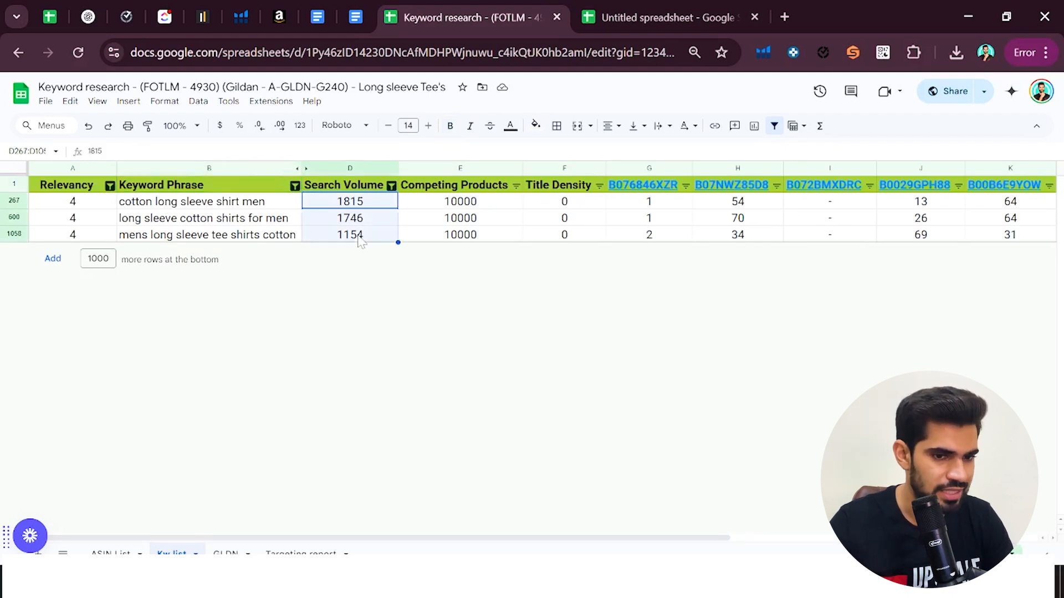